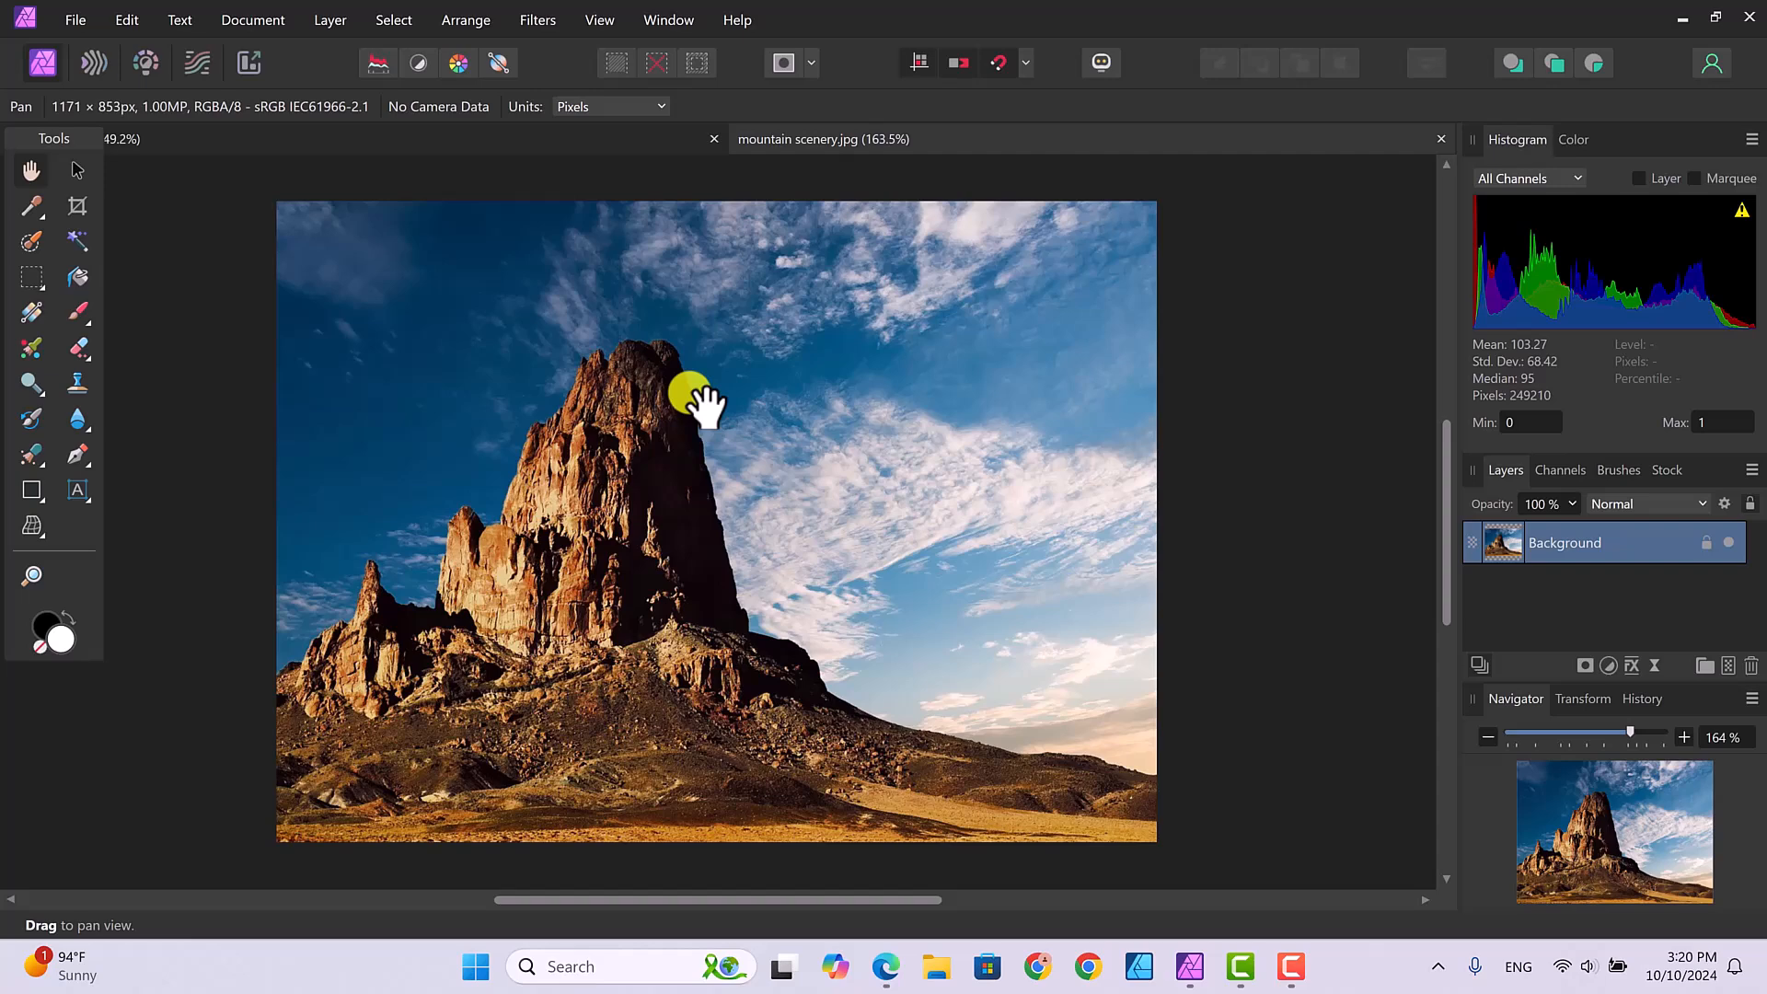
Select the entire sky in mountain scenery.jpg using the Selection Brush at 150 px width with Snap to edges
click(586, 144)
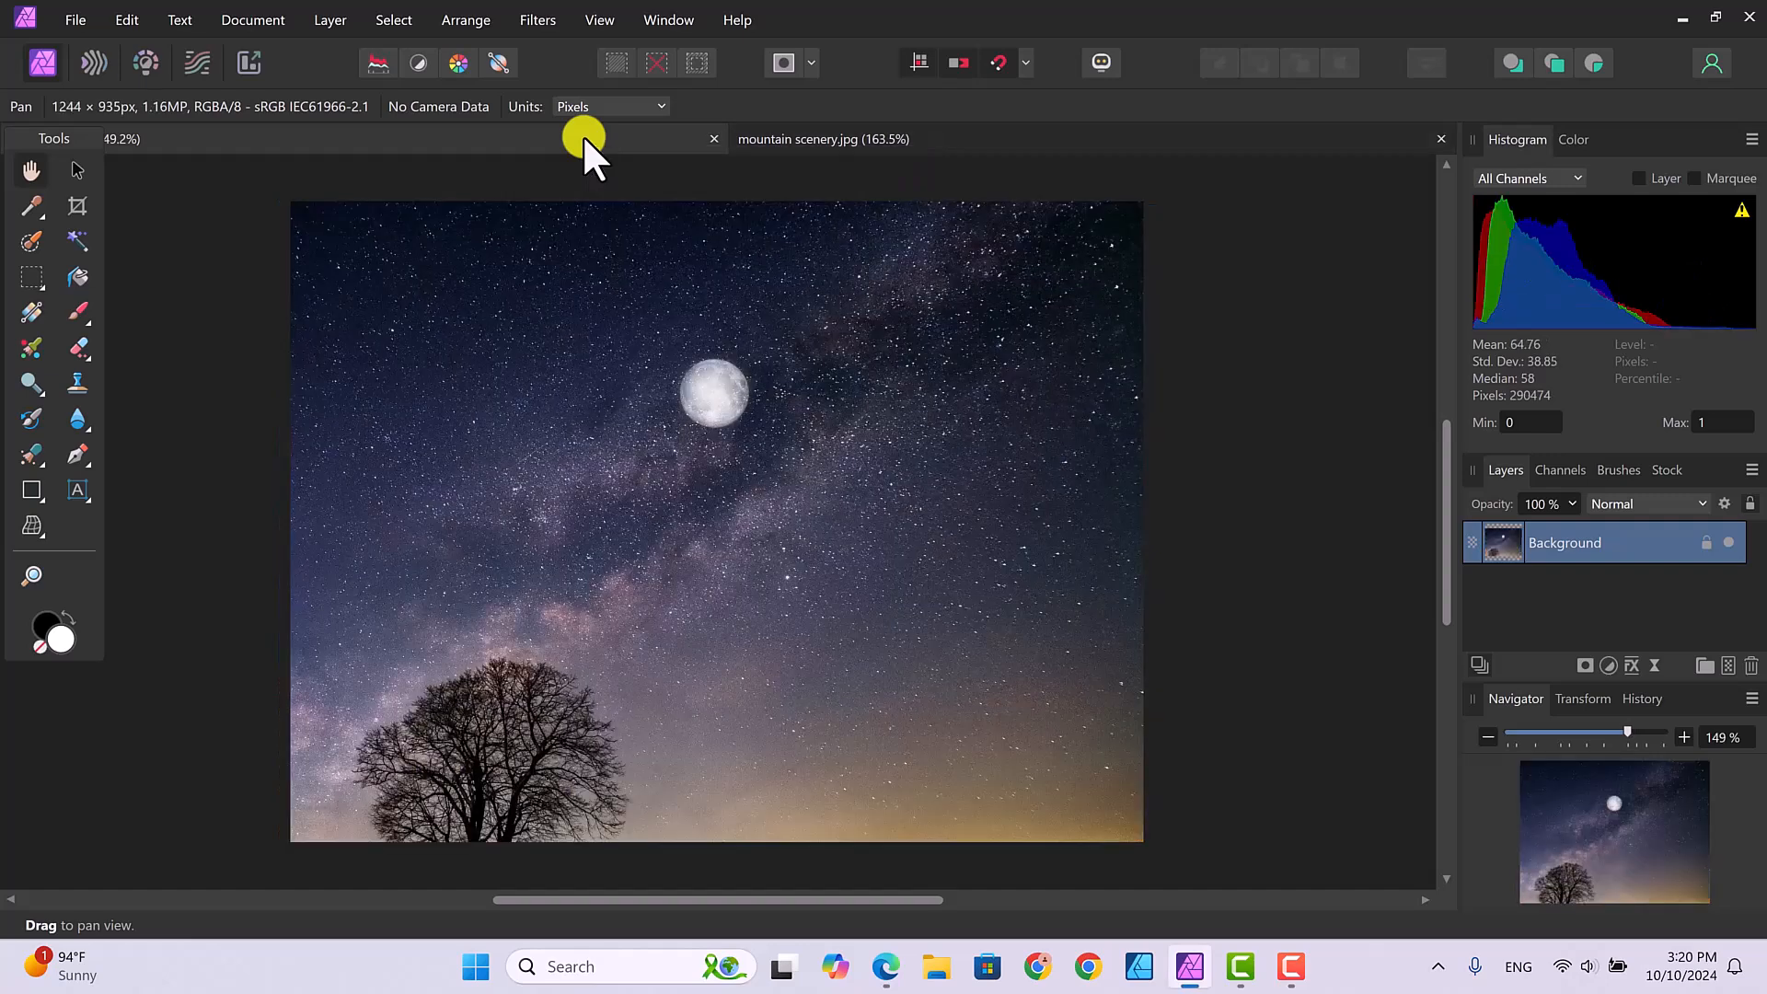
click(823, 140)
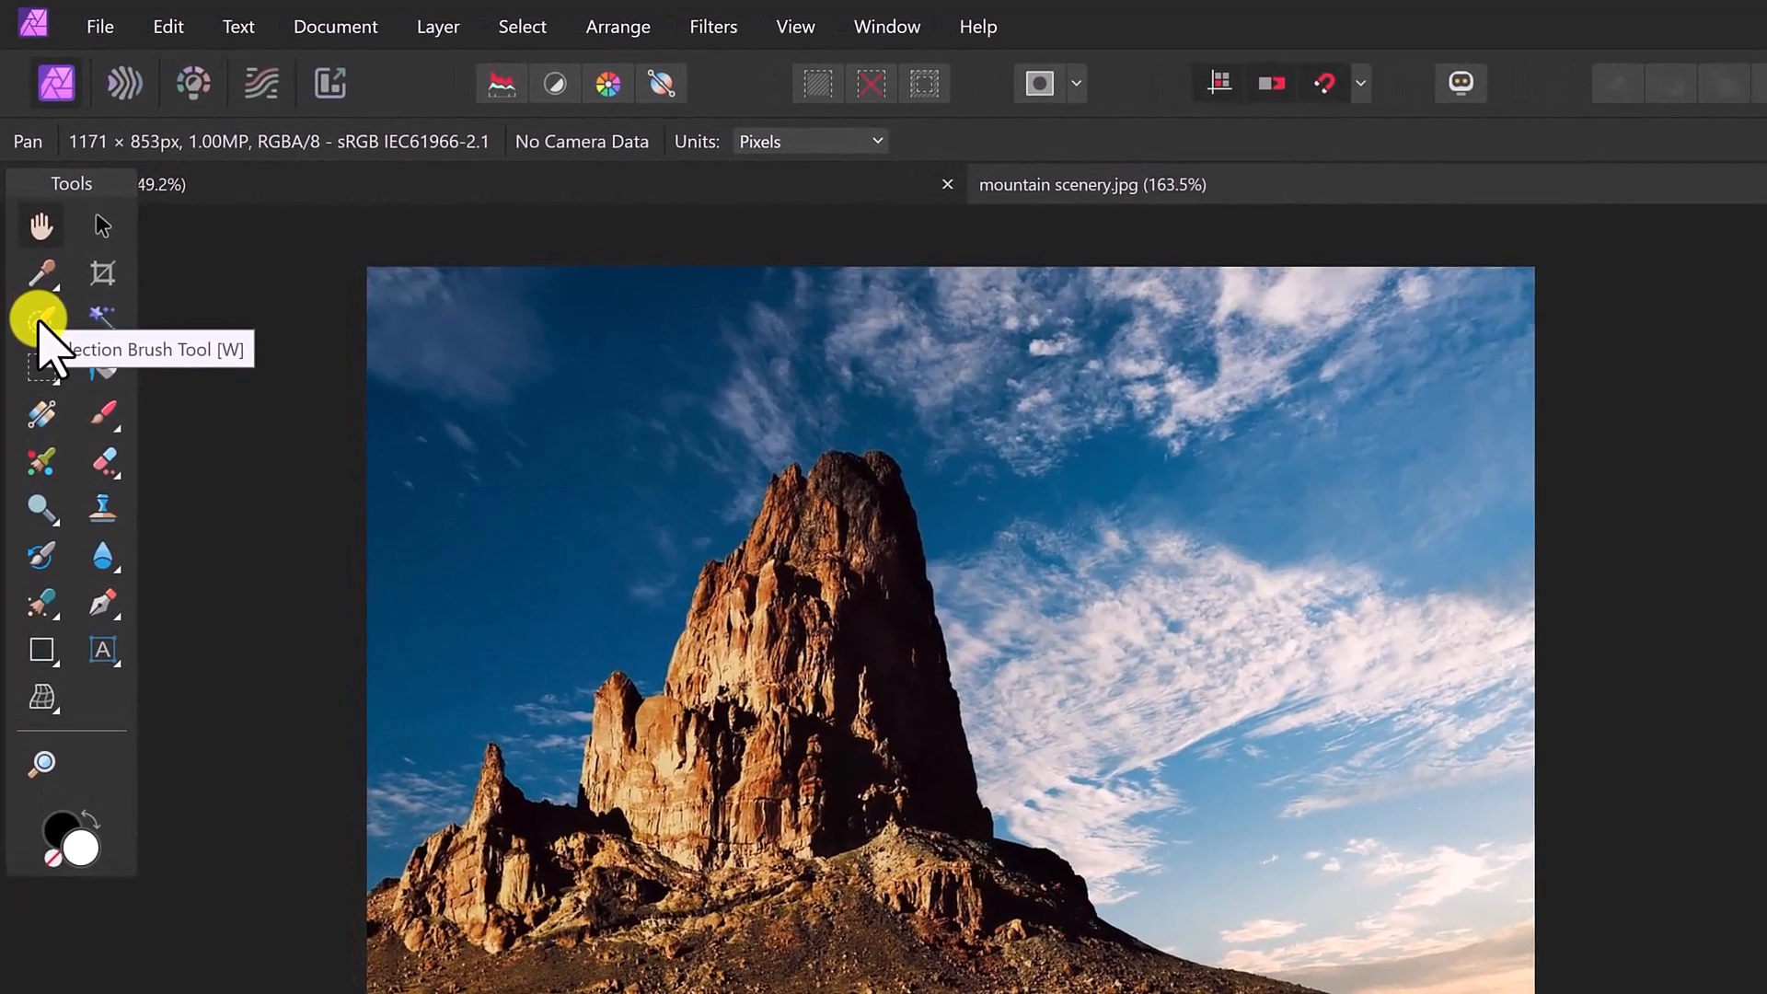
click(39, 328)
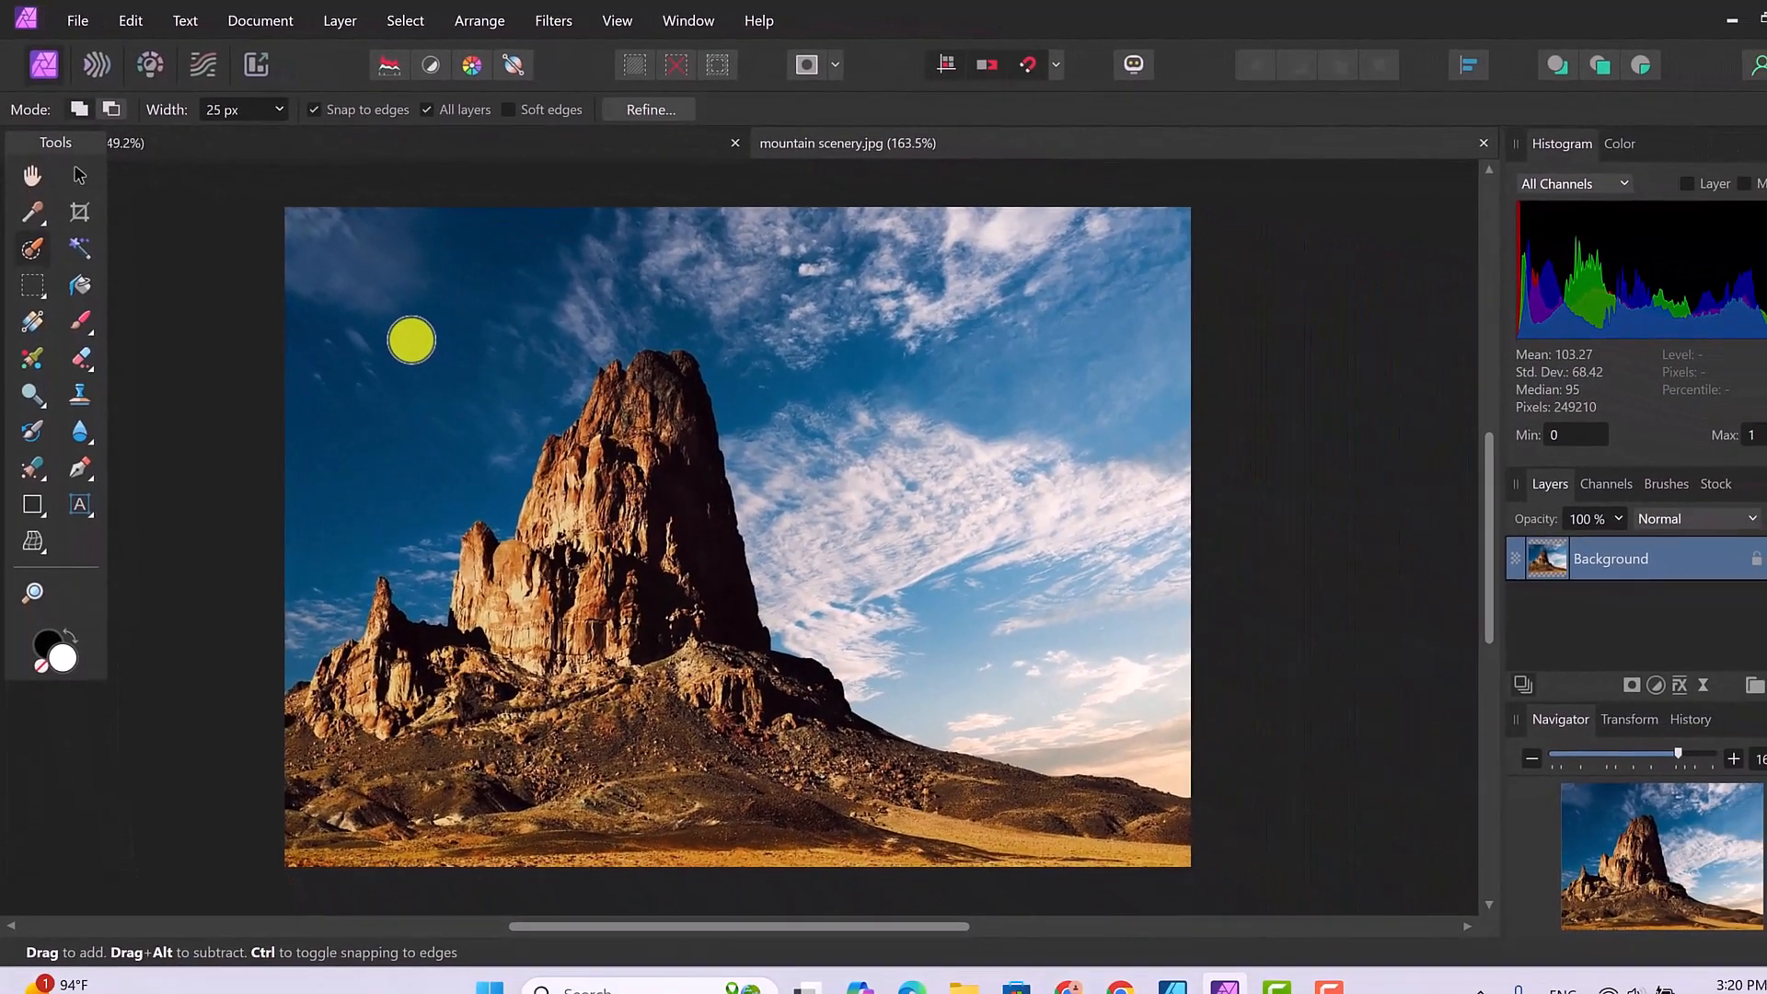
click(239, 101)
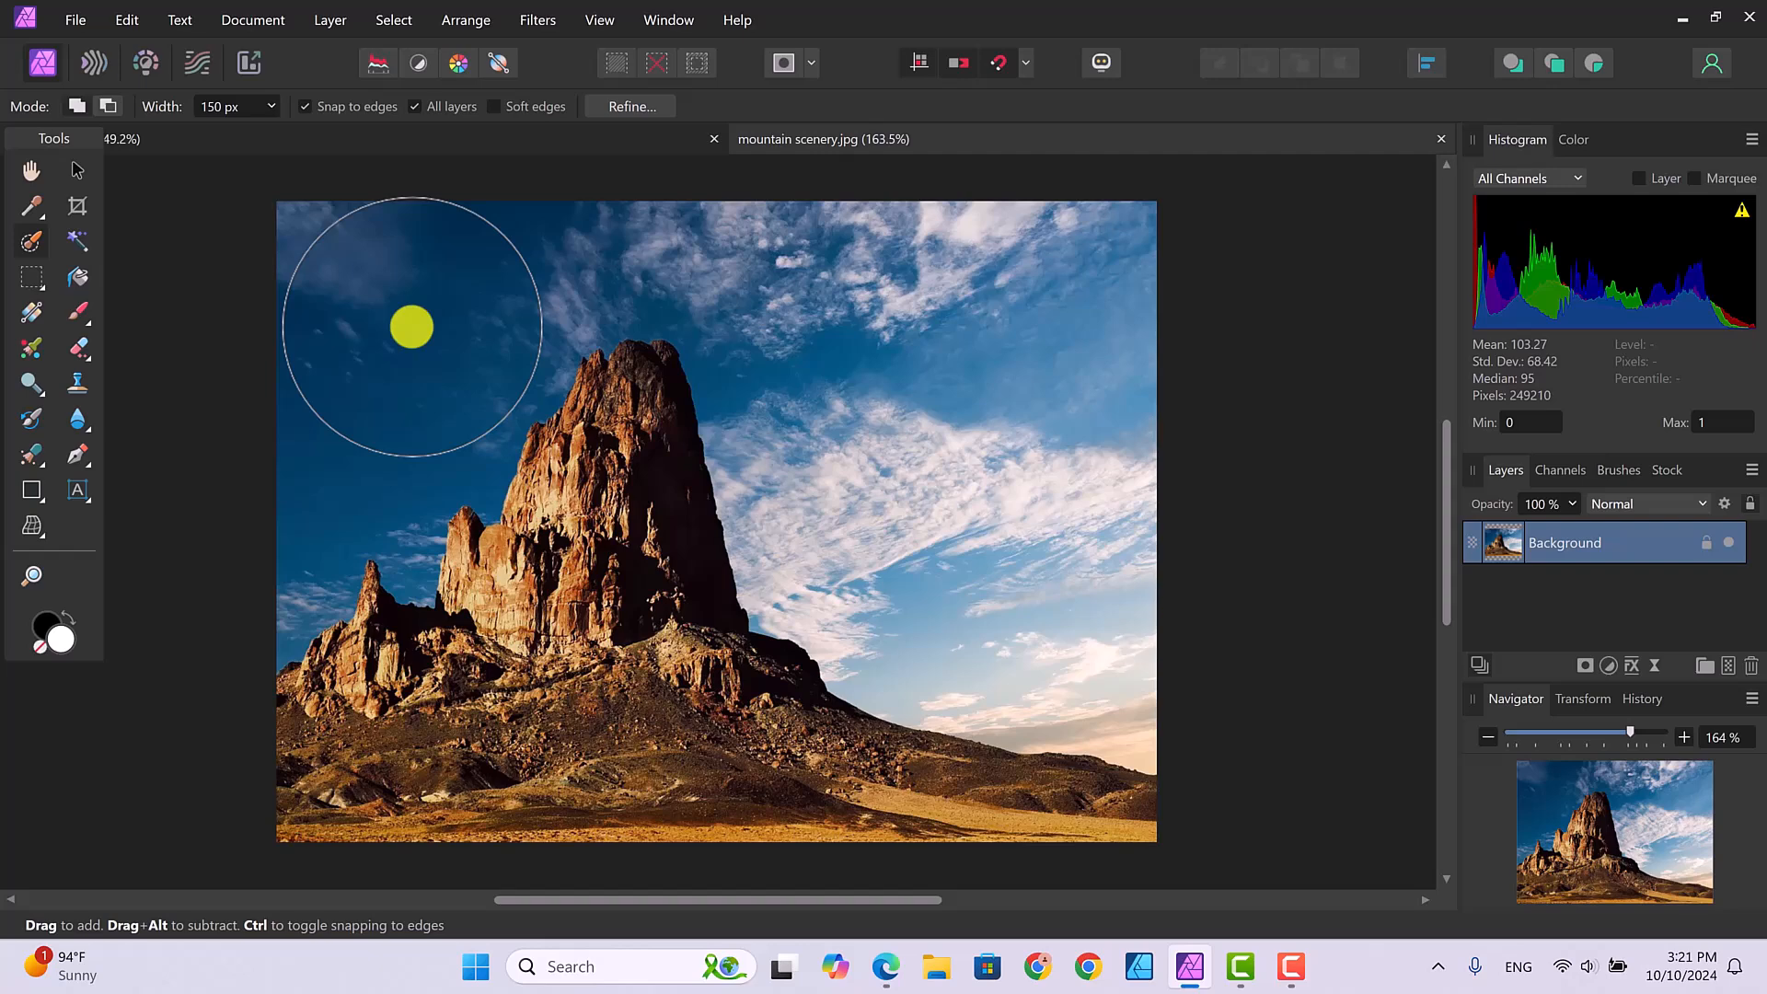
click(379, 421)
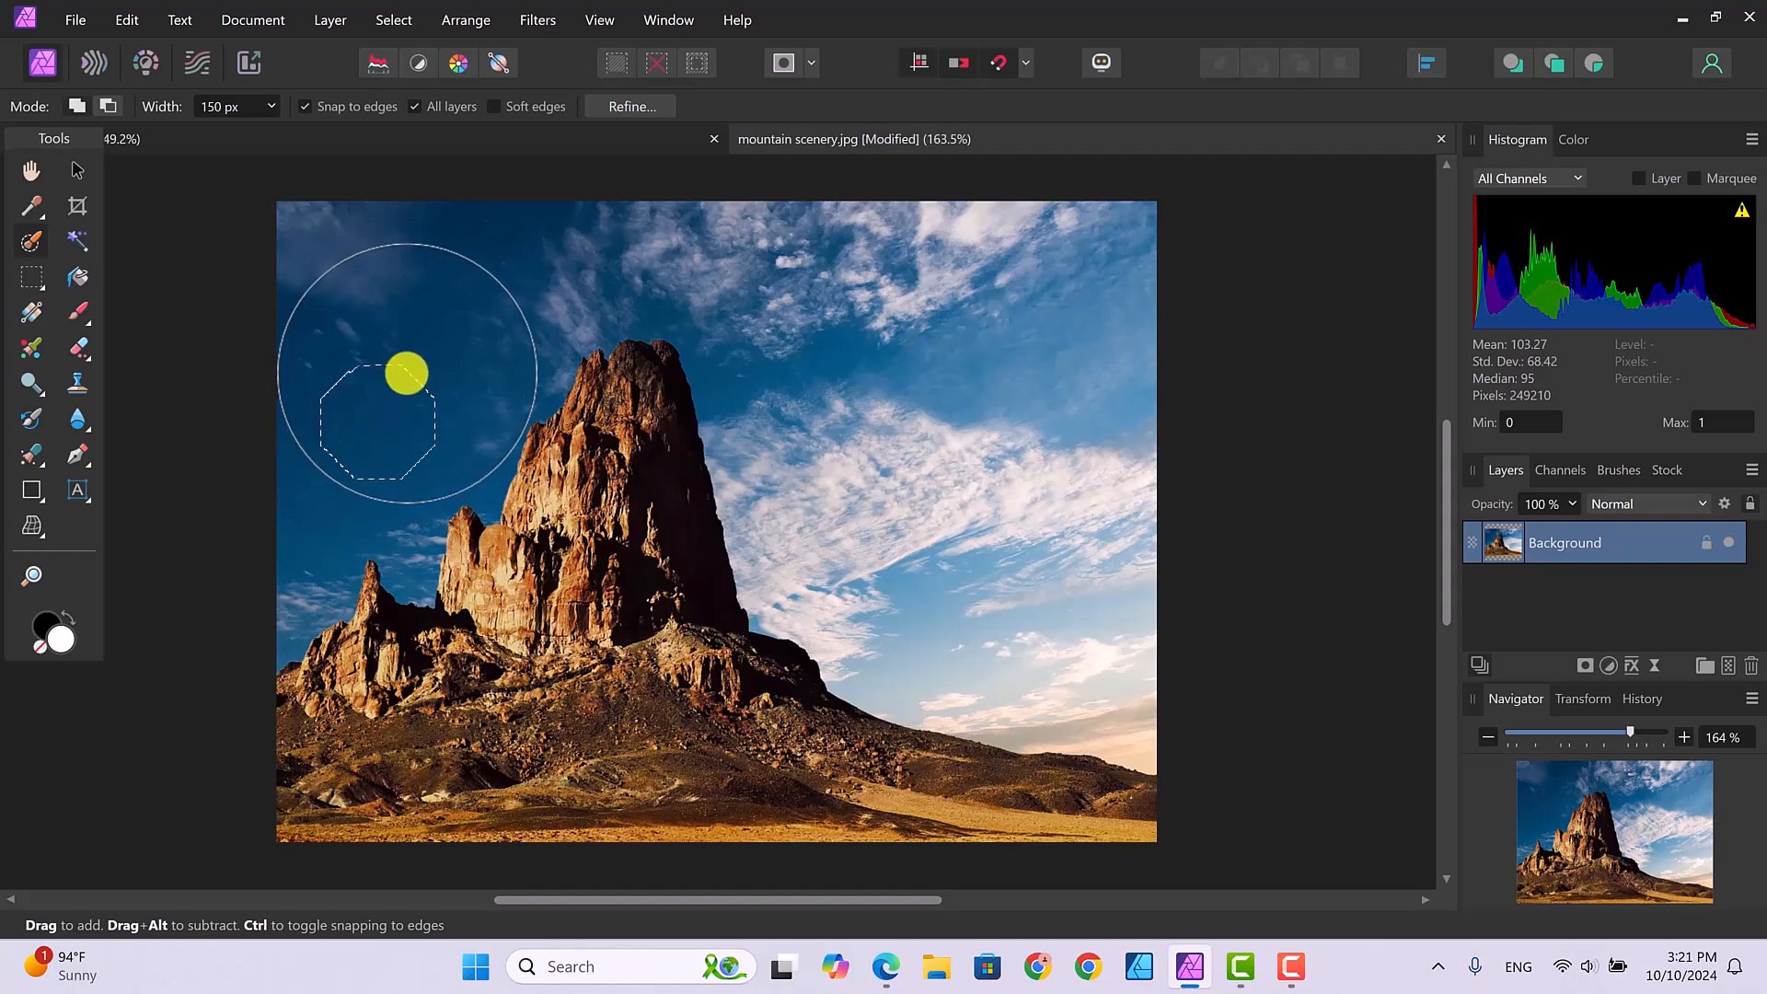
mouse_move(371, 426)
mouse_down()
mouse_move(401, 312)
mouse_move(448, 258)
mouse_move(647, 233)
mouse_move(803, 262)
mouse_move(858, 325)
mouse_move(946, 601)
mouse_move(1002, 648)
mouse_move(1052, 615)
mouse_move(1072, 562)
mouse_move(1064, 309)
mouse_up()
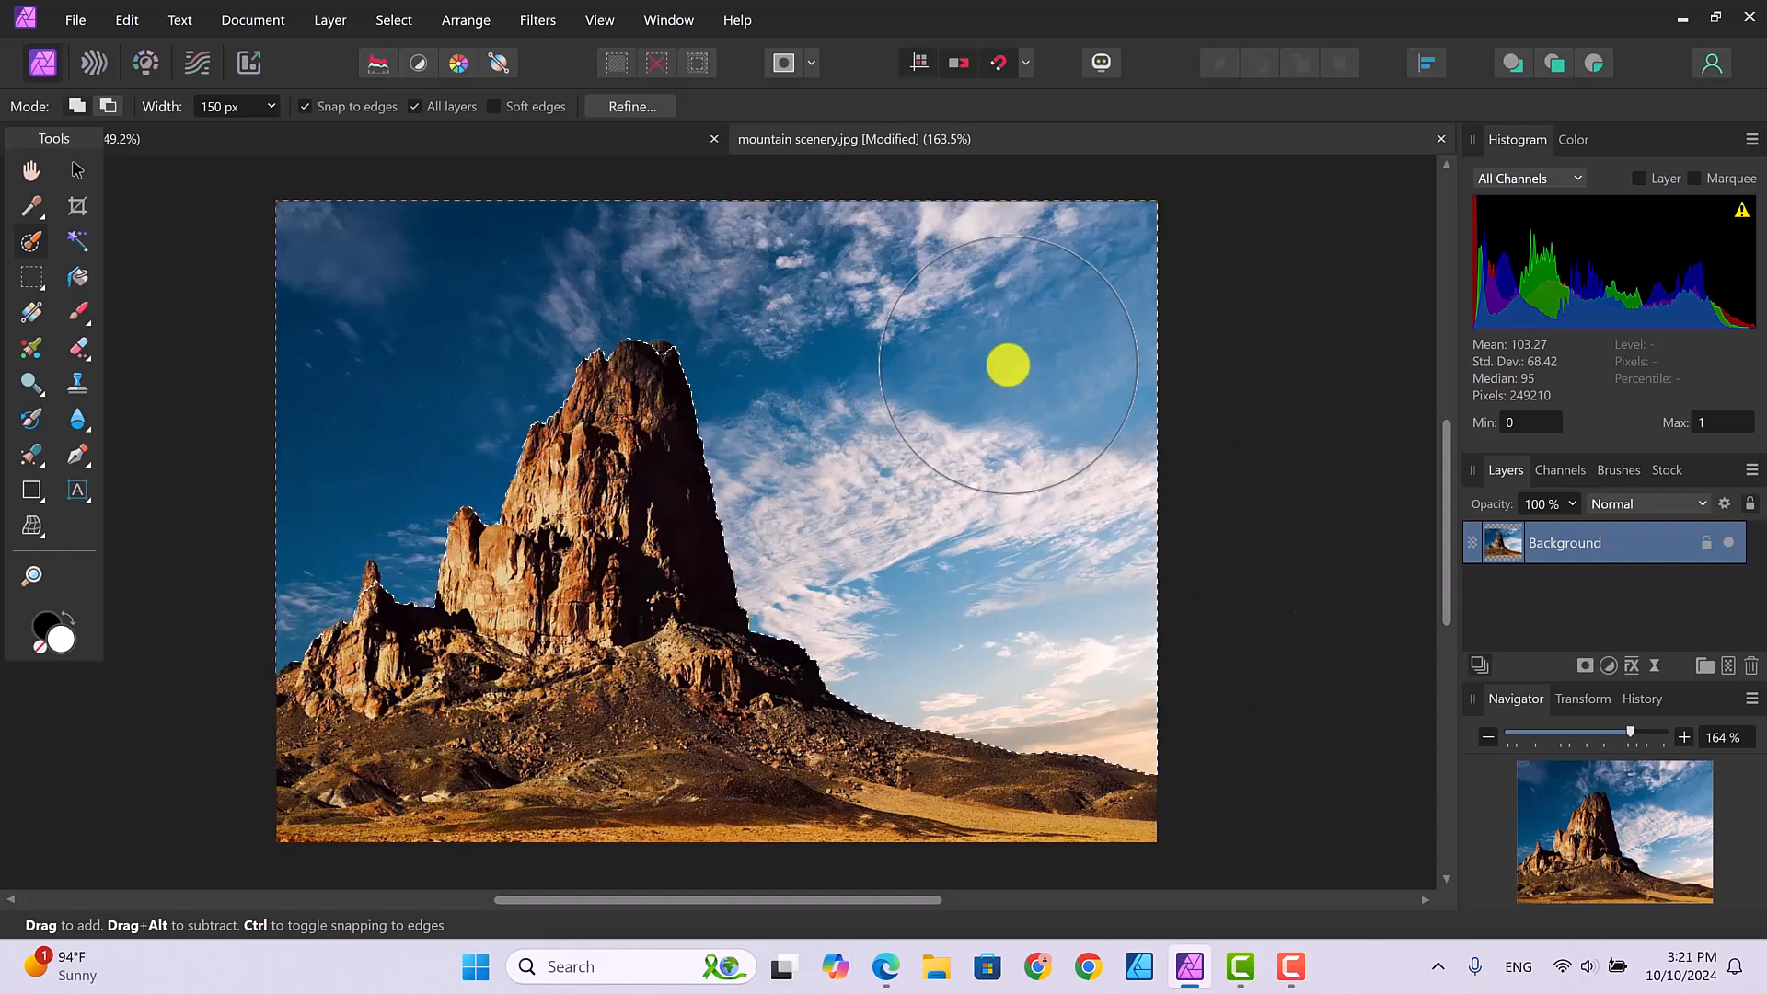
Set the Selection Brush width to 50 px and refine the sky selection with Matte strokes along the mountain's outline, output as Selection
click(247, 103)
text(50)
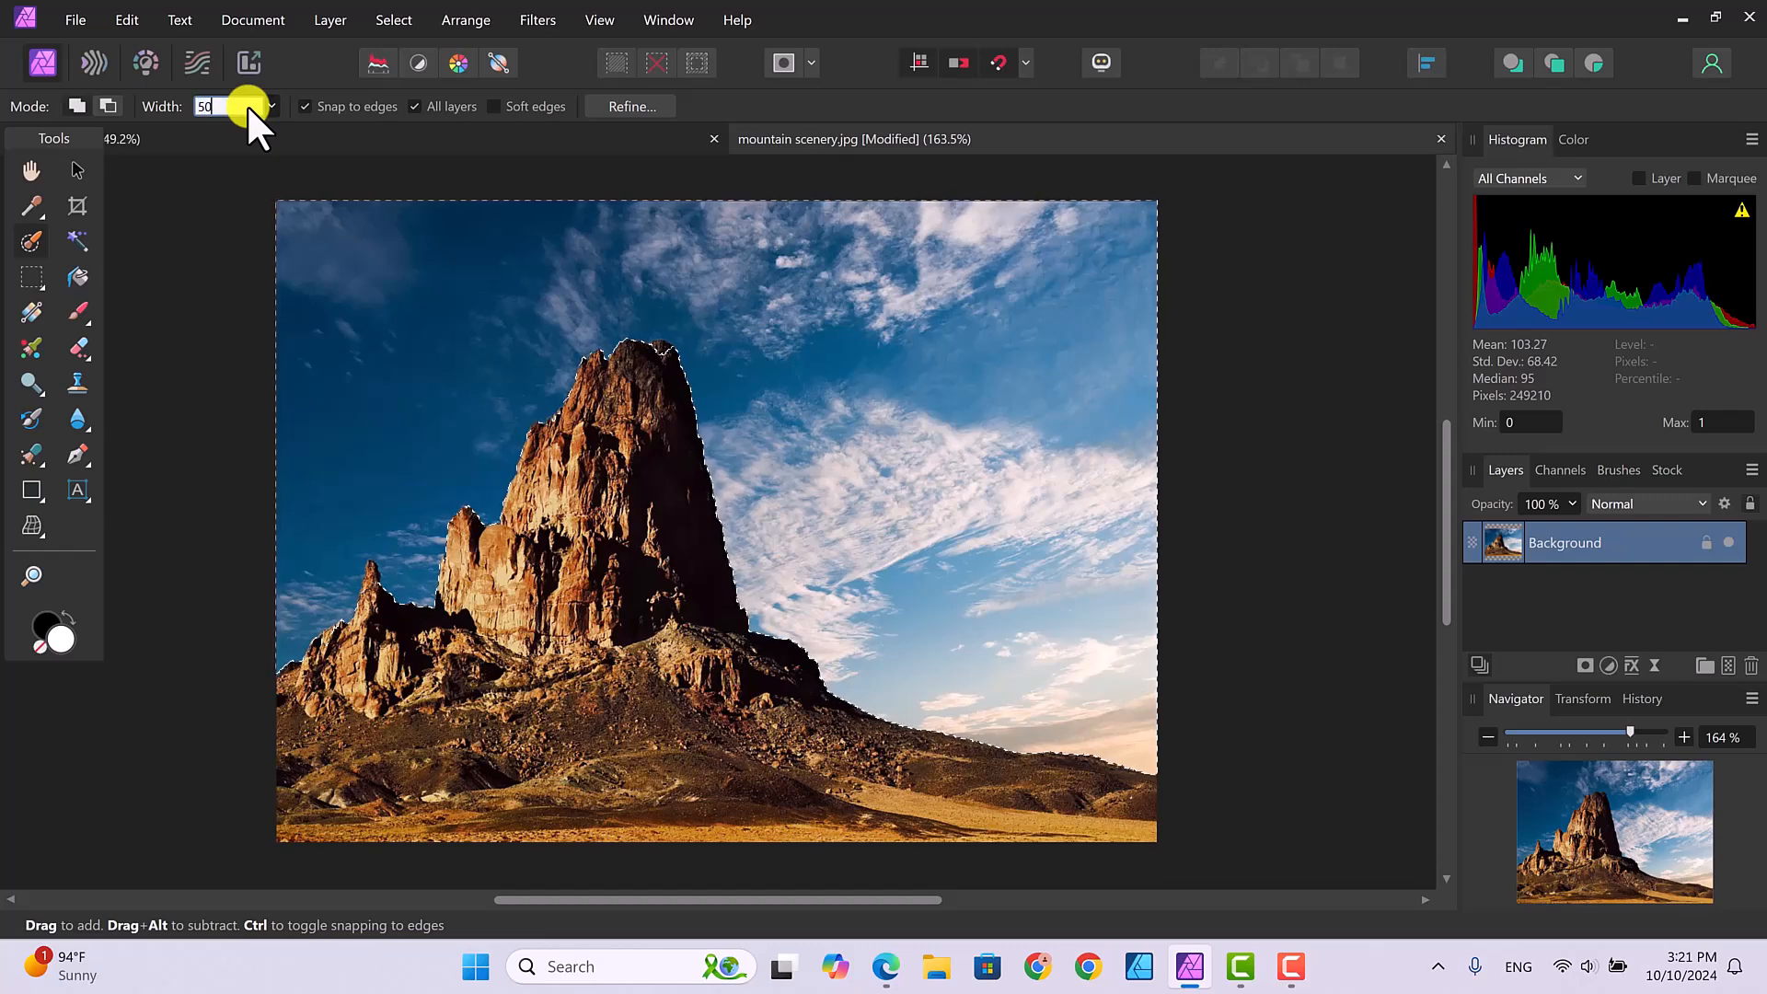
key(Return)
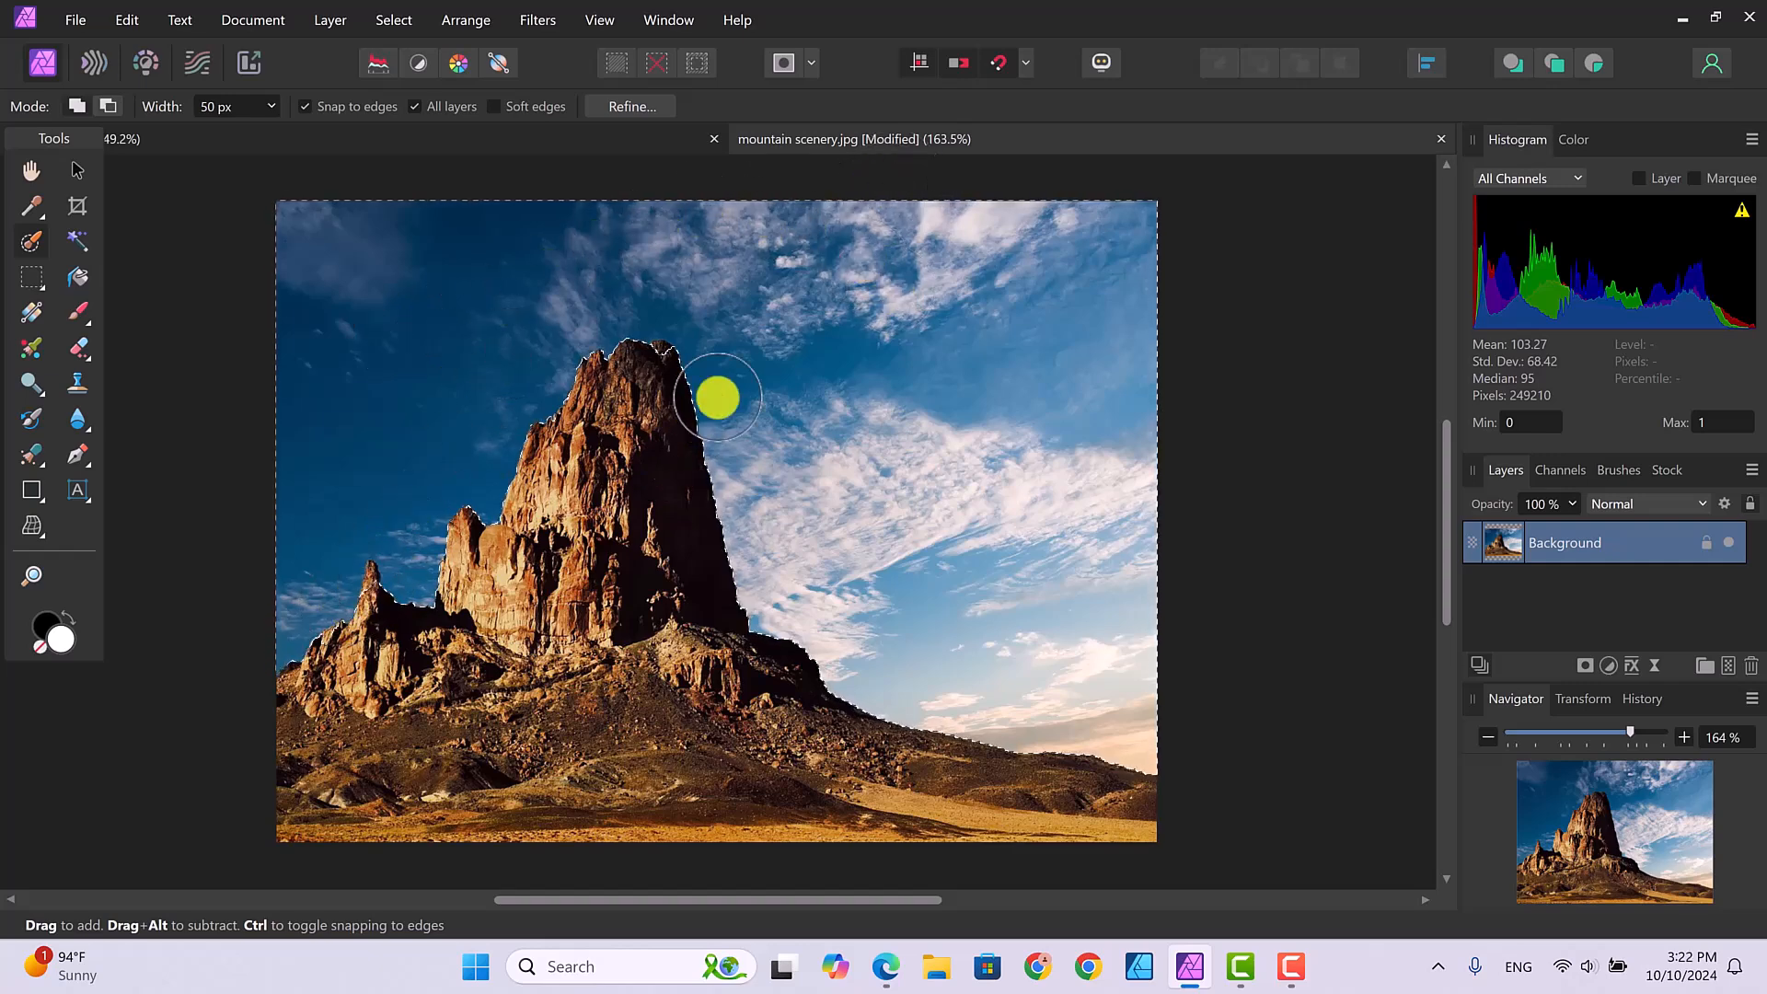
click(635, 105)
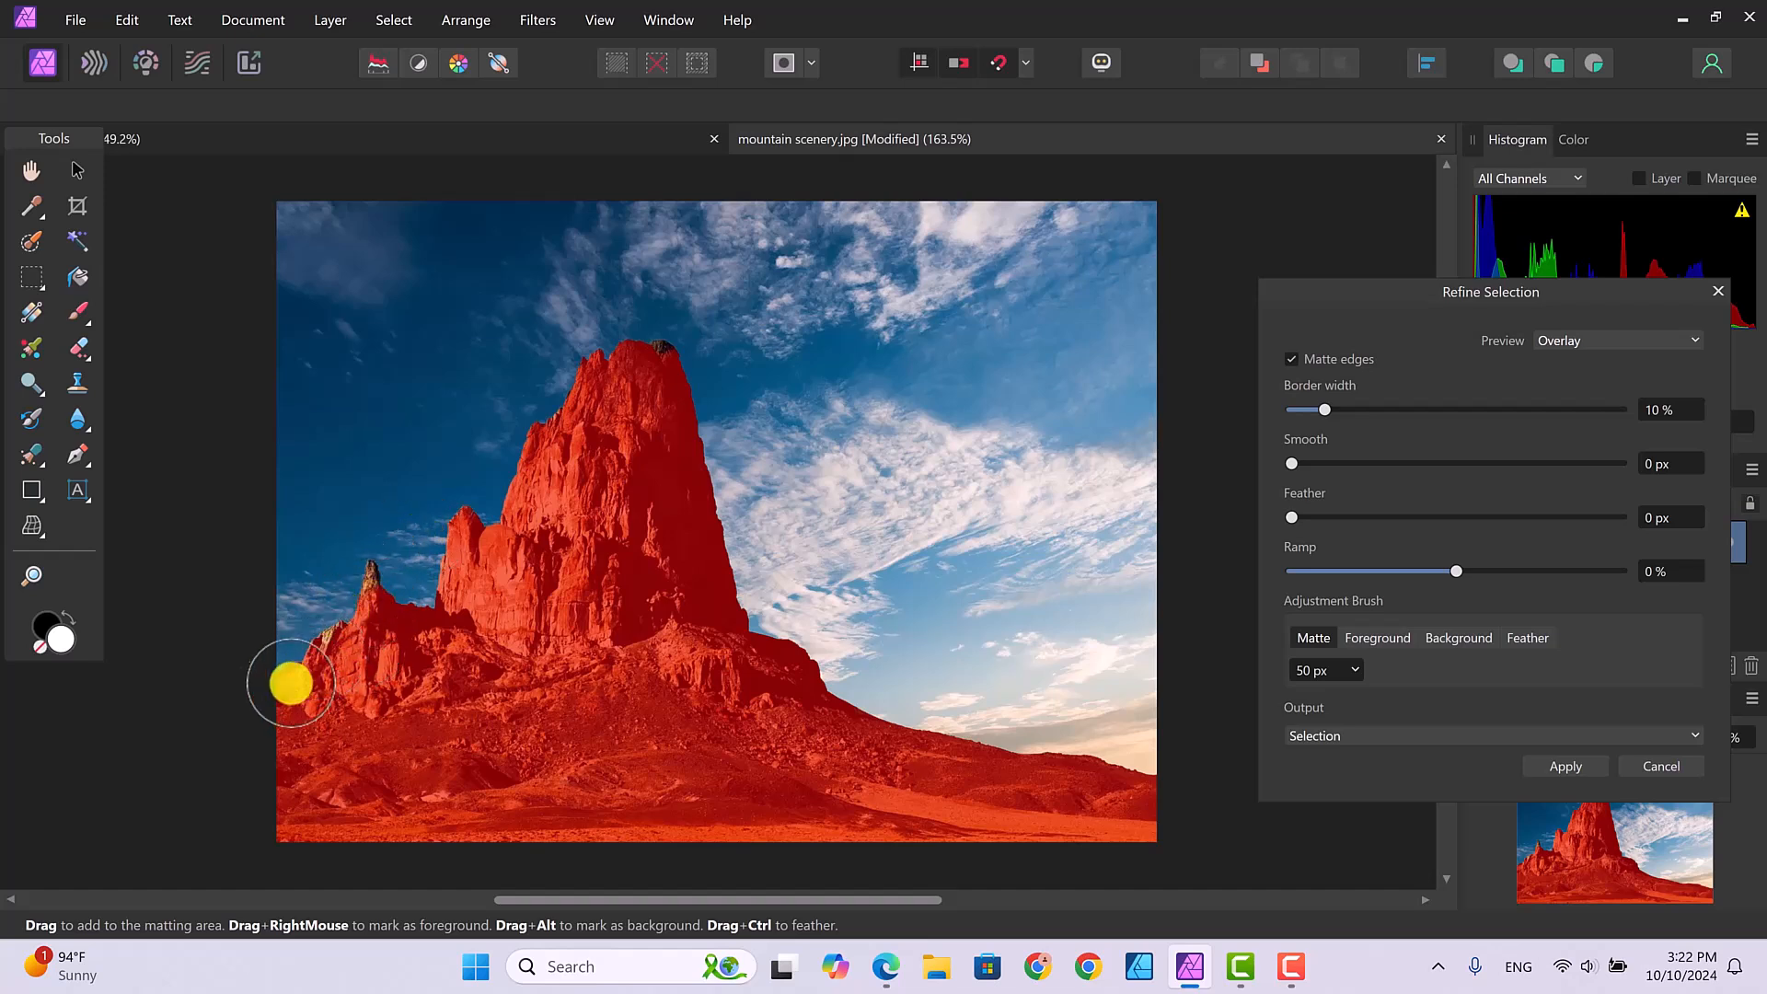
mouse_move(279, 671)
mouse_down()
mouse_move(363, 593)
mouse_move(374, 548)
mouse_move(390, 575)
mouse_move(442, 594)
mouse_move(460, 493)
mouse_move(503, 515)
mouse_move(536, 421)
mouse_move(627, 333)
mouse_move(693, 367)
mouse_move(737, 579)
mouse_move(774, 644)
mouse_move(890, 715)
mouse_move(1172, 776)
mouse_up()
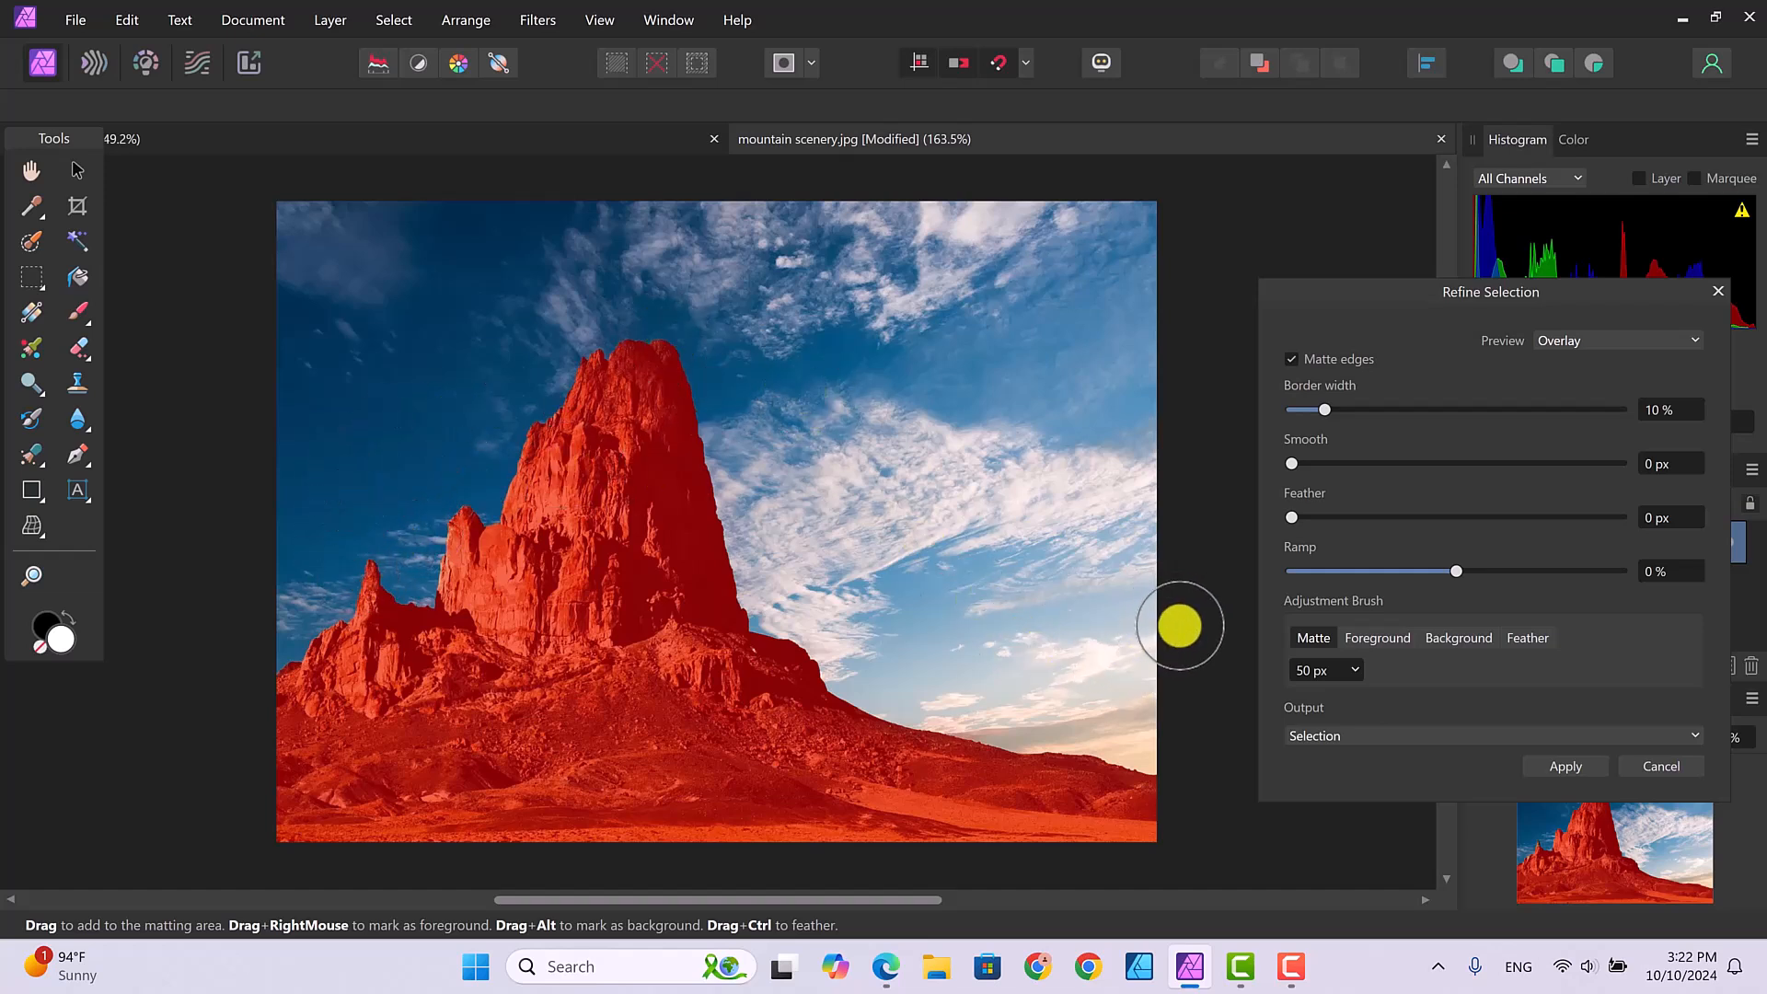
click(1551, 762)
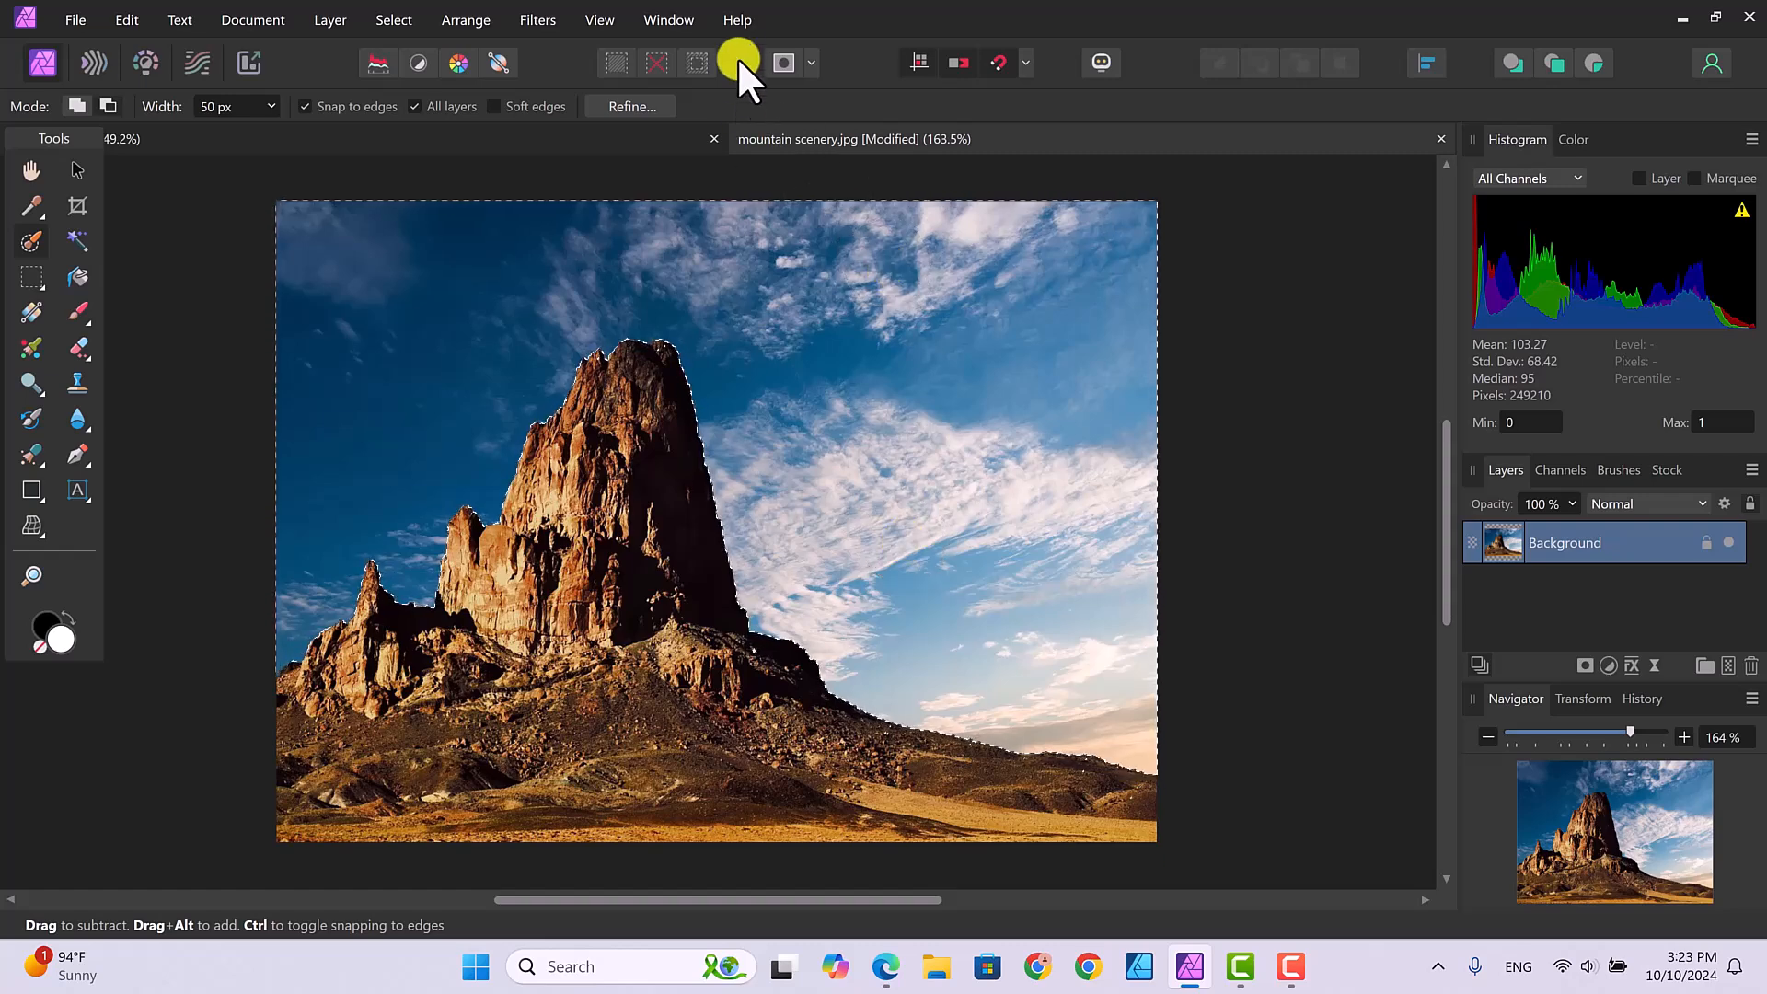
Set the Selection Brush width to 25 px for close work on the selection edge around the mountain's peak
click(598, 19)
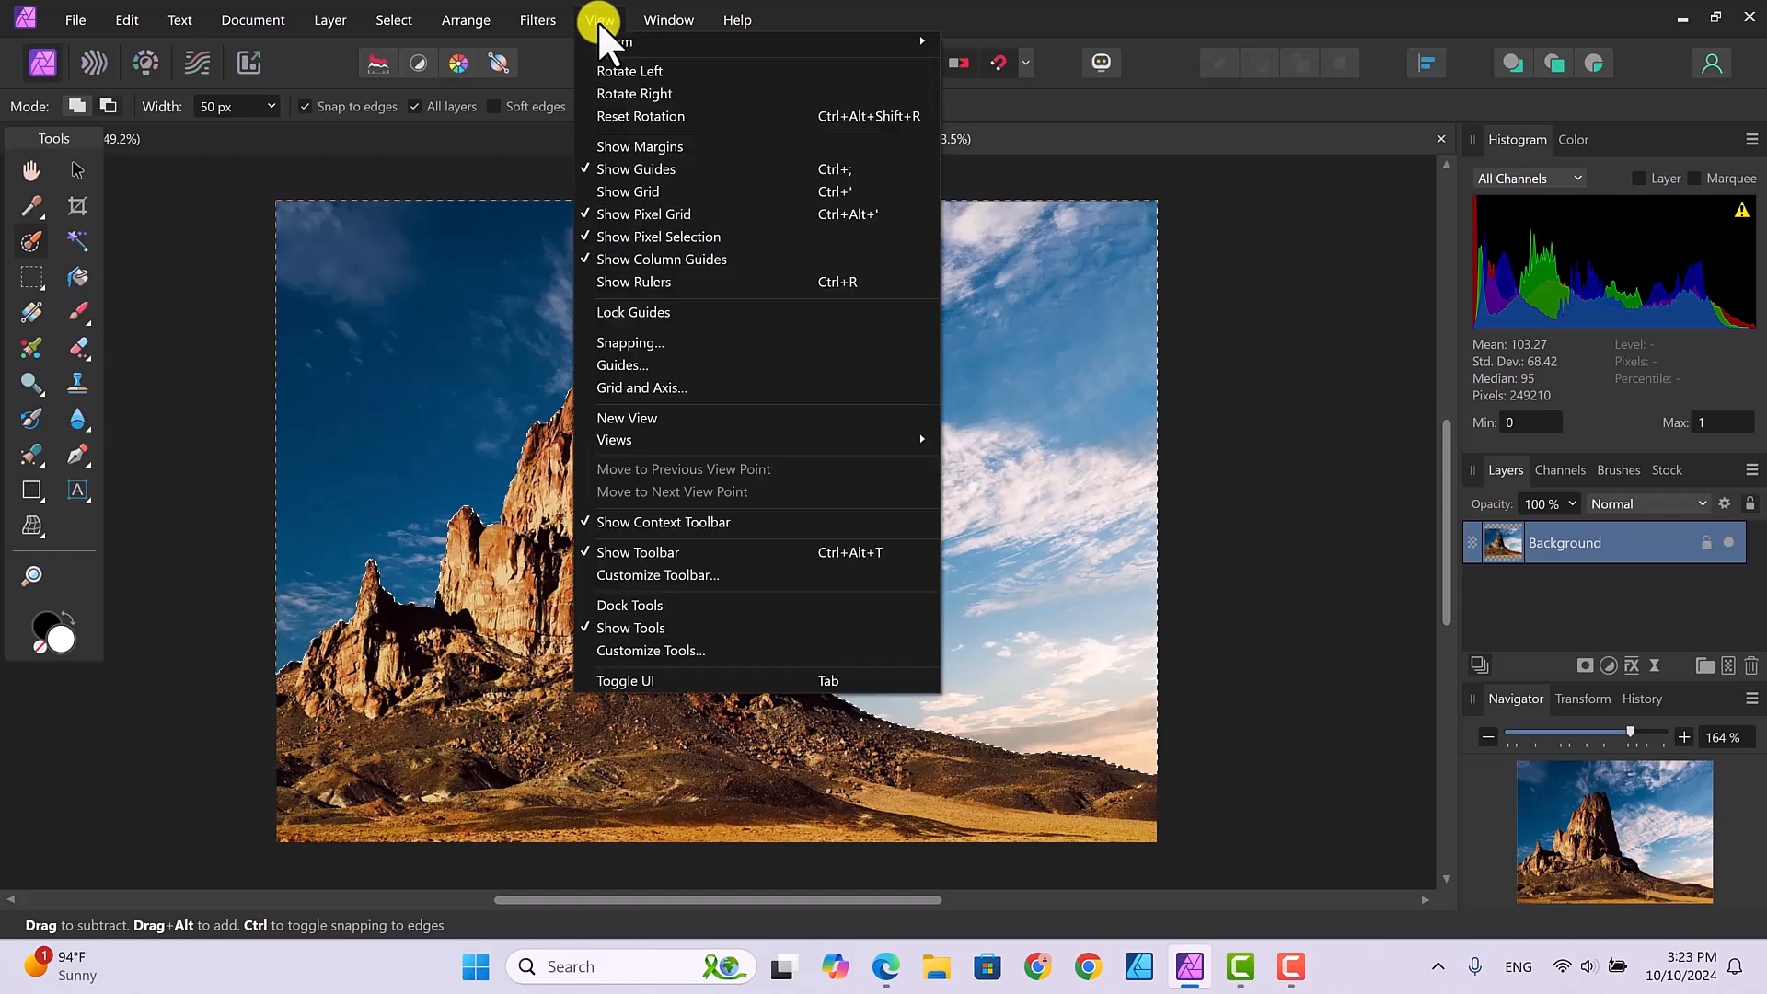
mouse_move(629, 41)
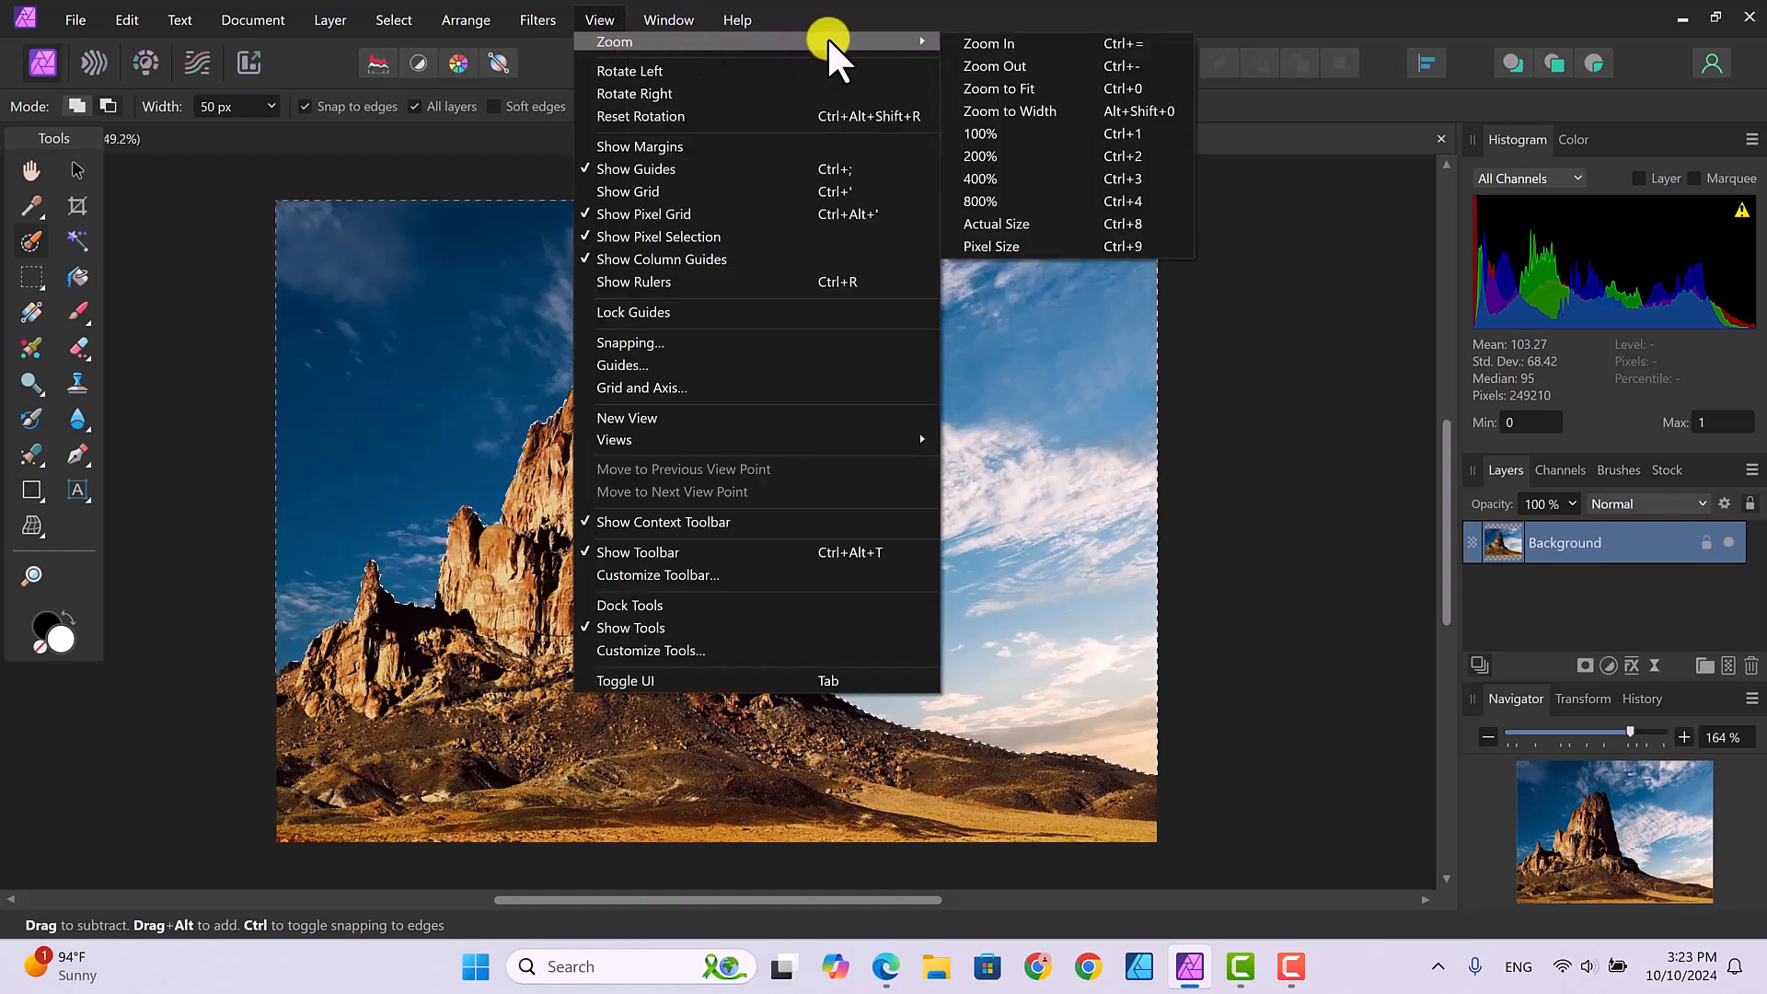
click(986, 40)
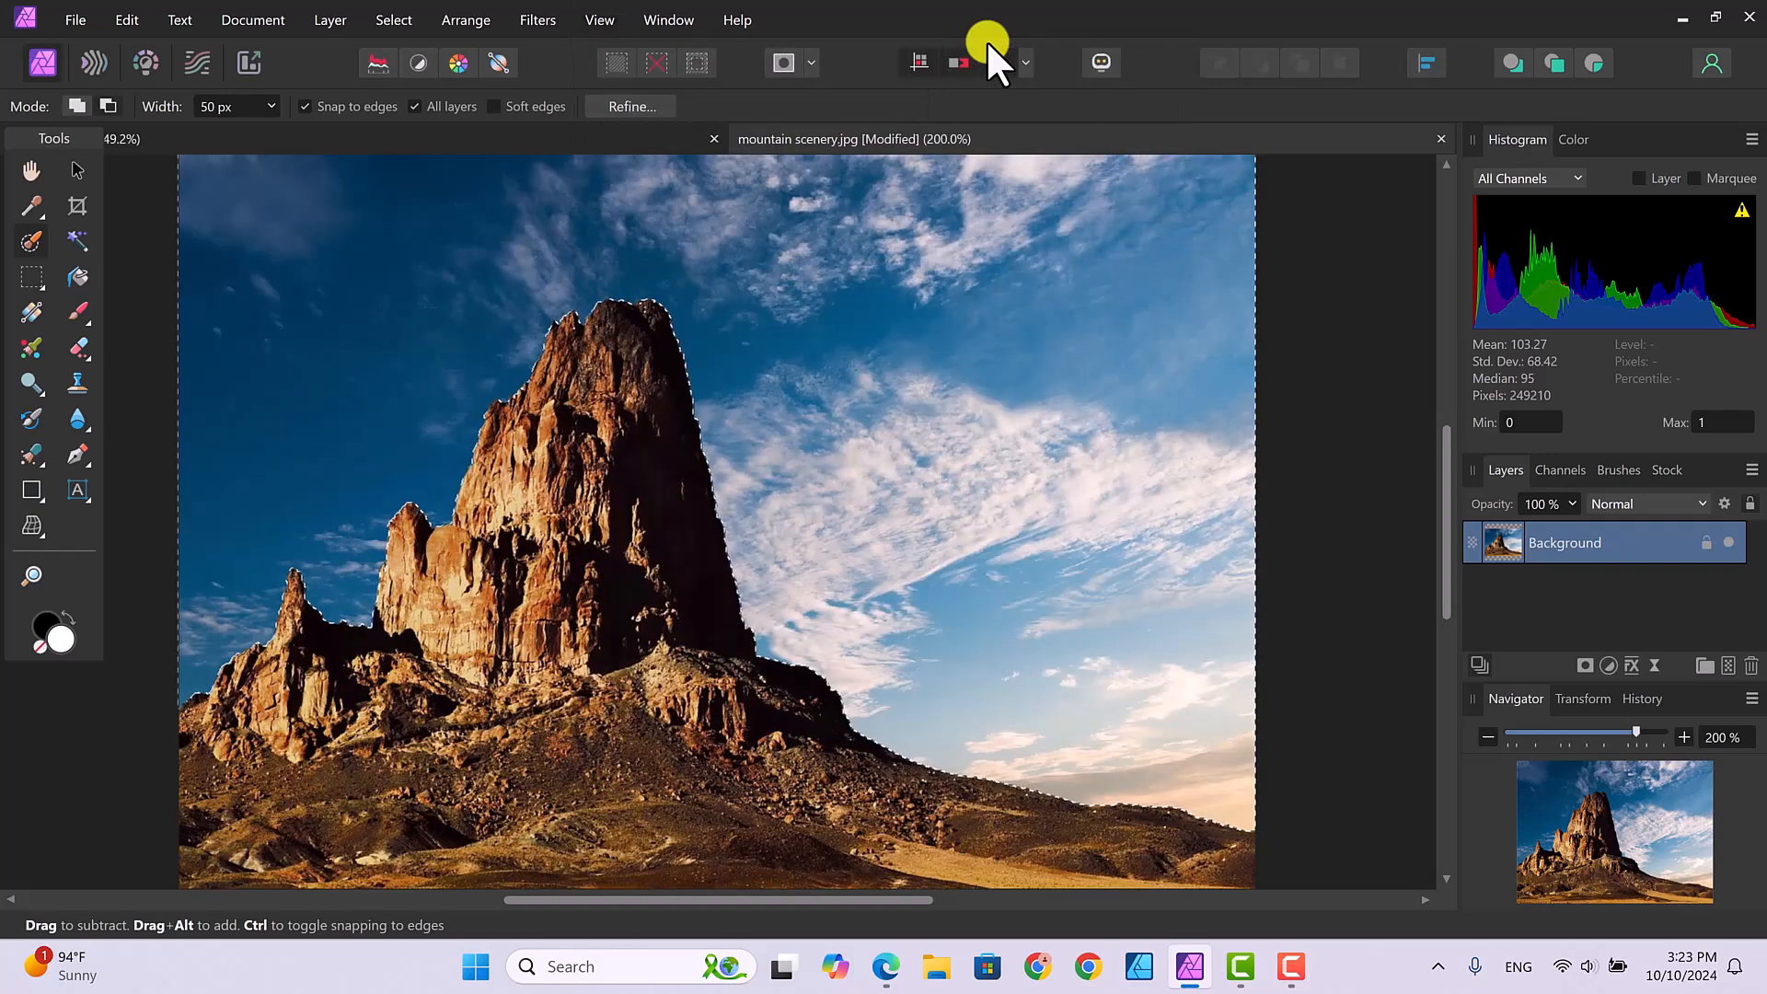
click(602, 21)
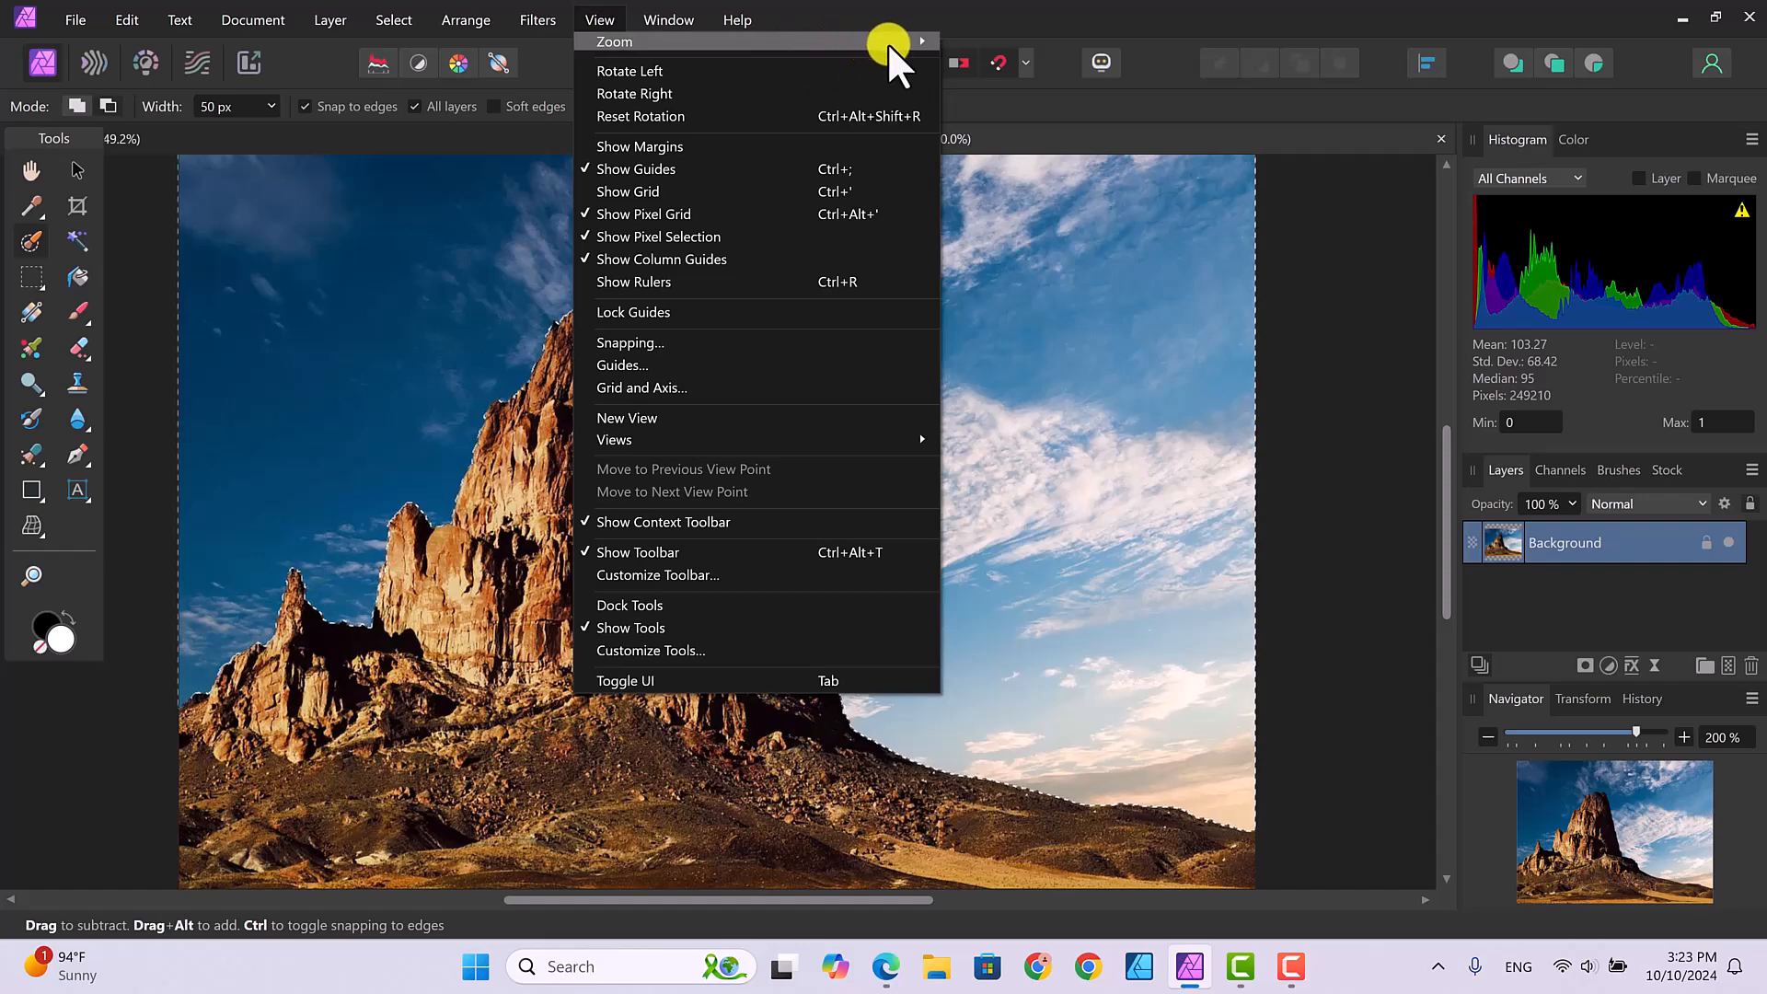
mouse_move(865, 41)
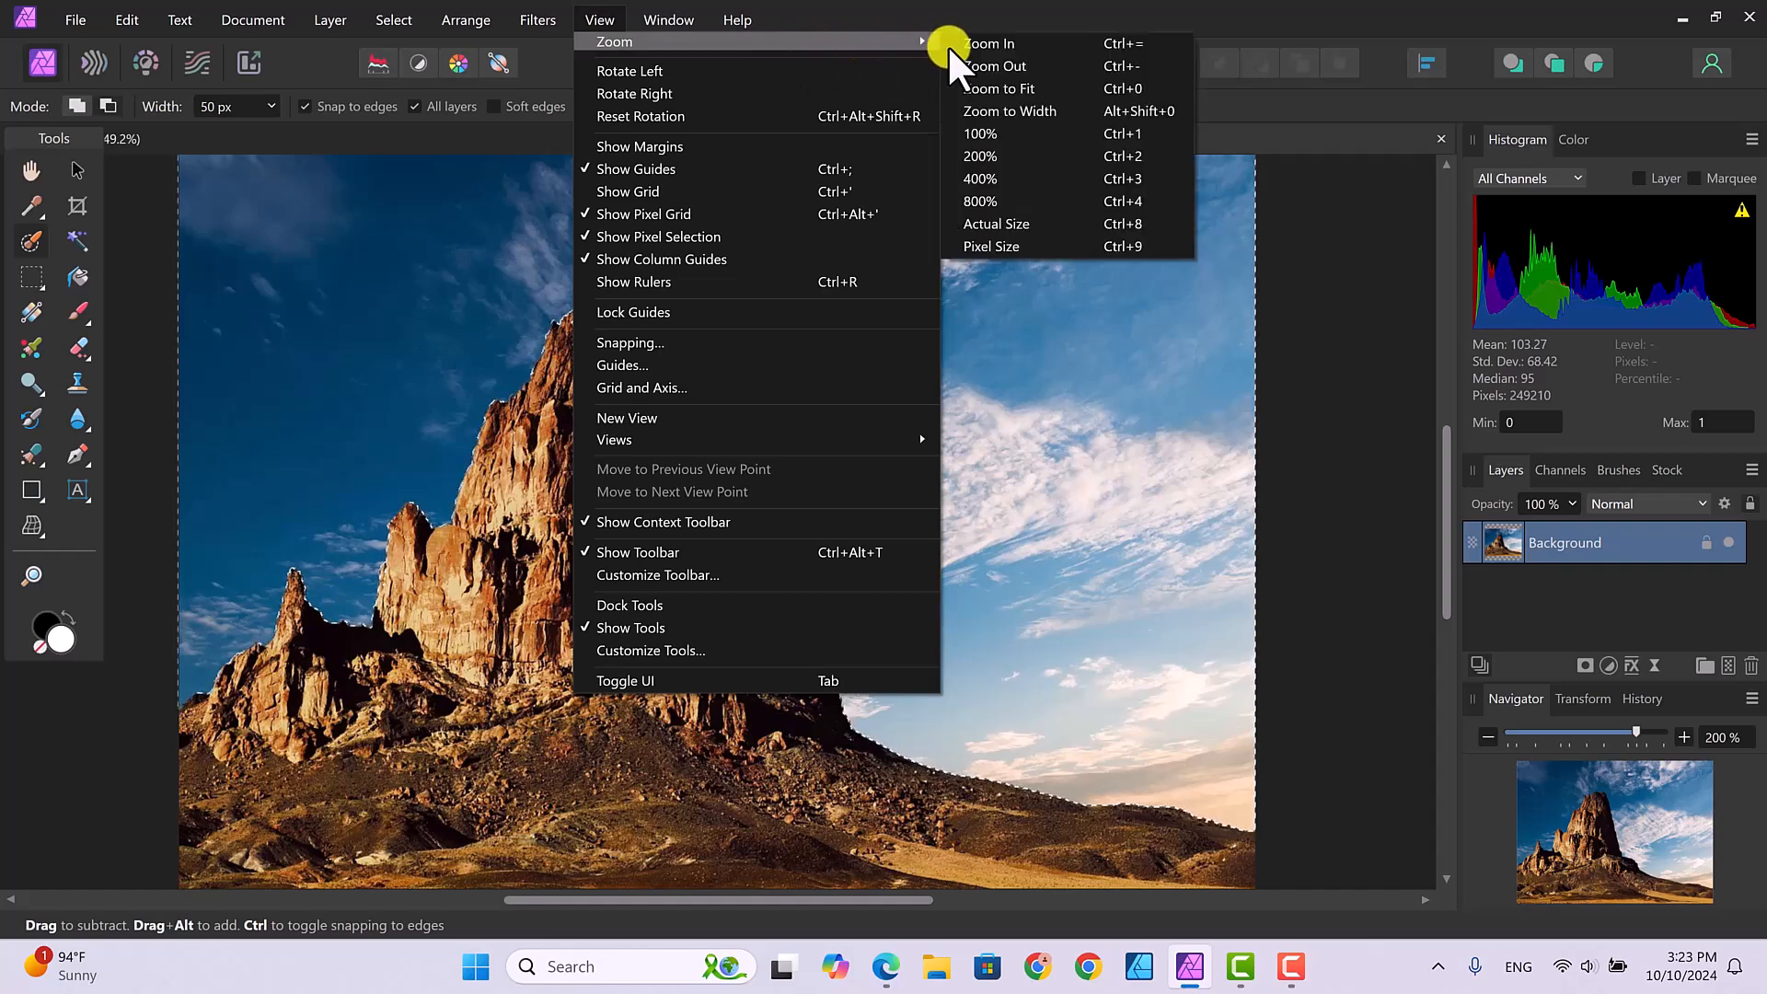
click(1012, 43)
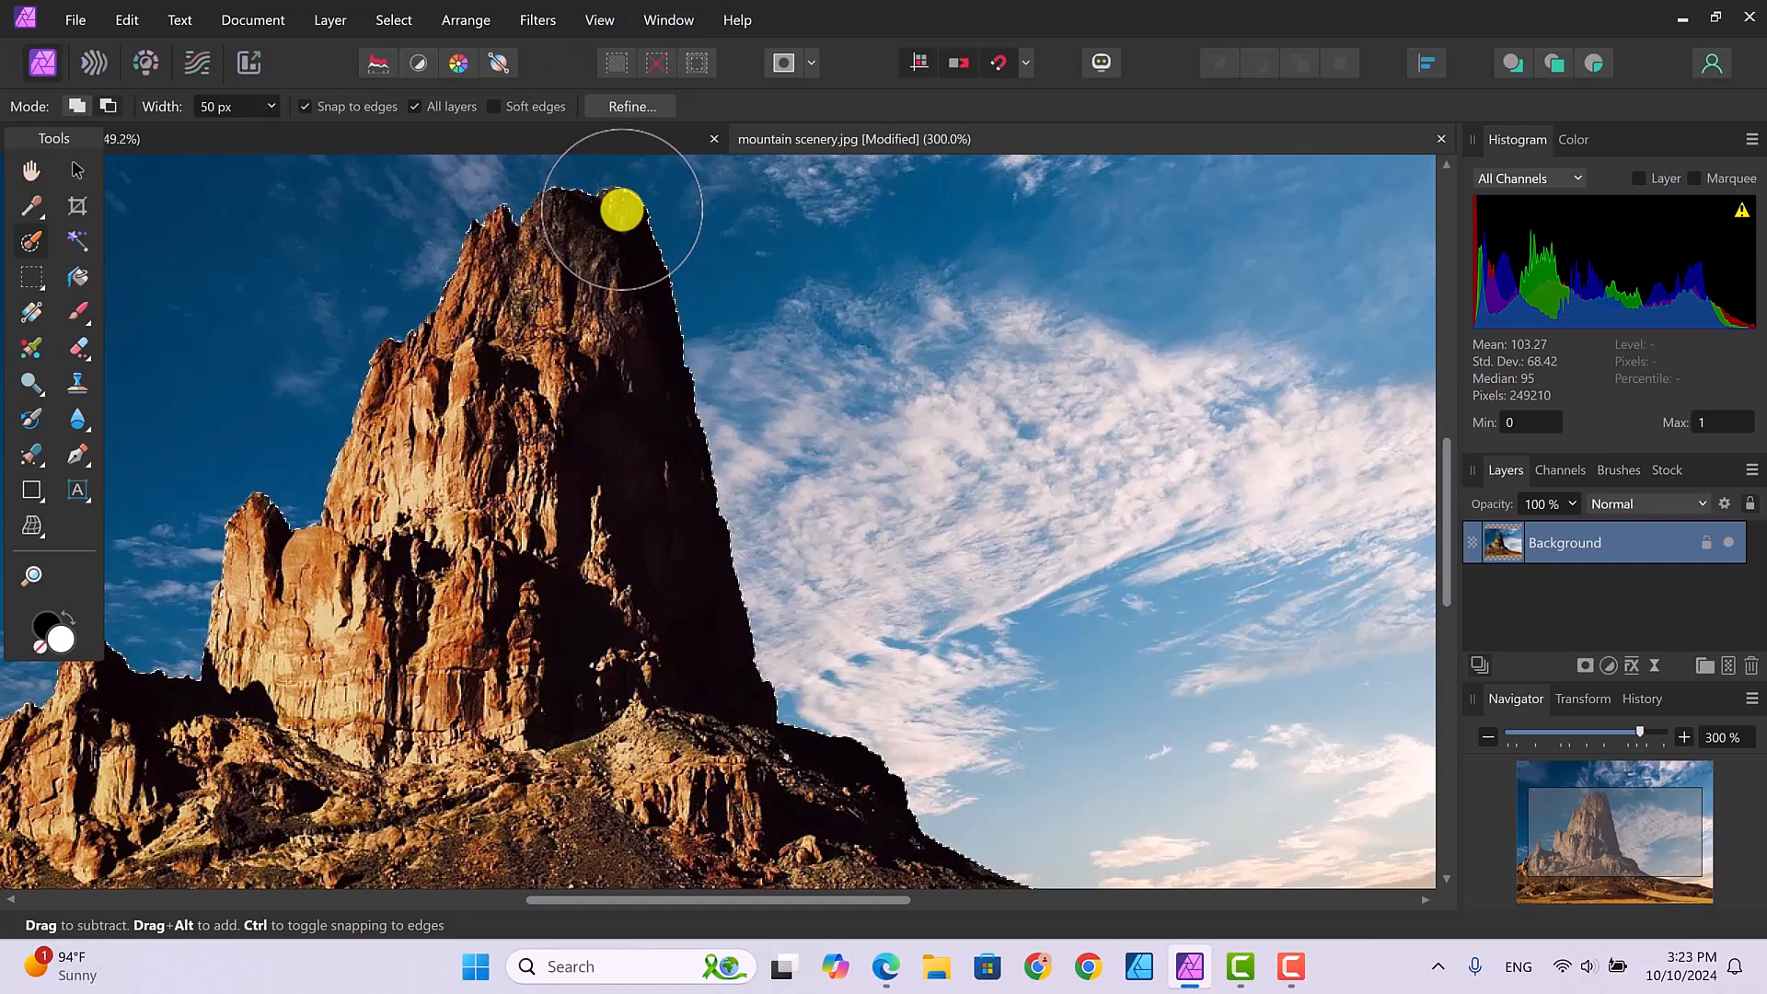
click(226, 107)
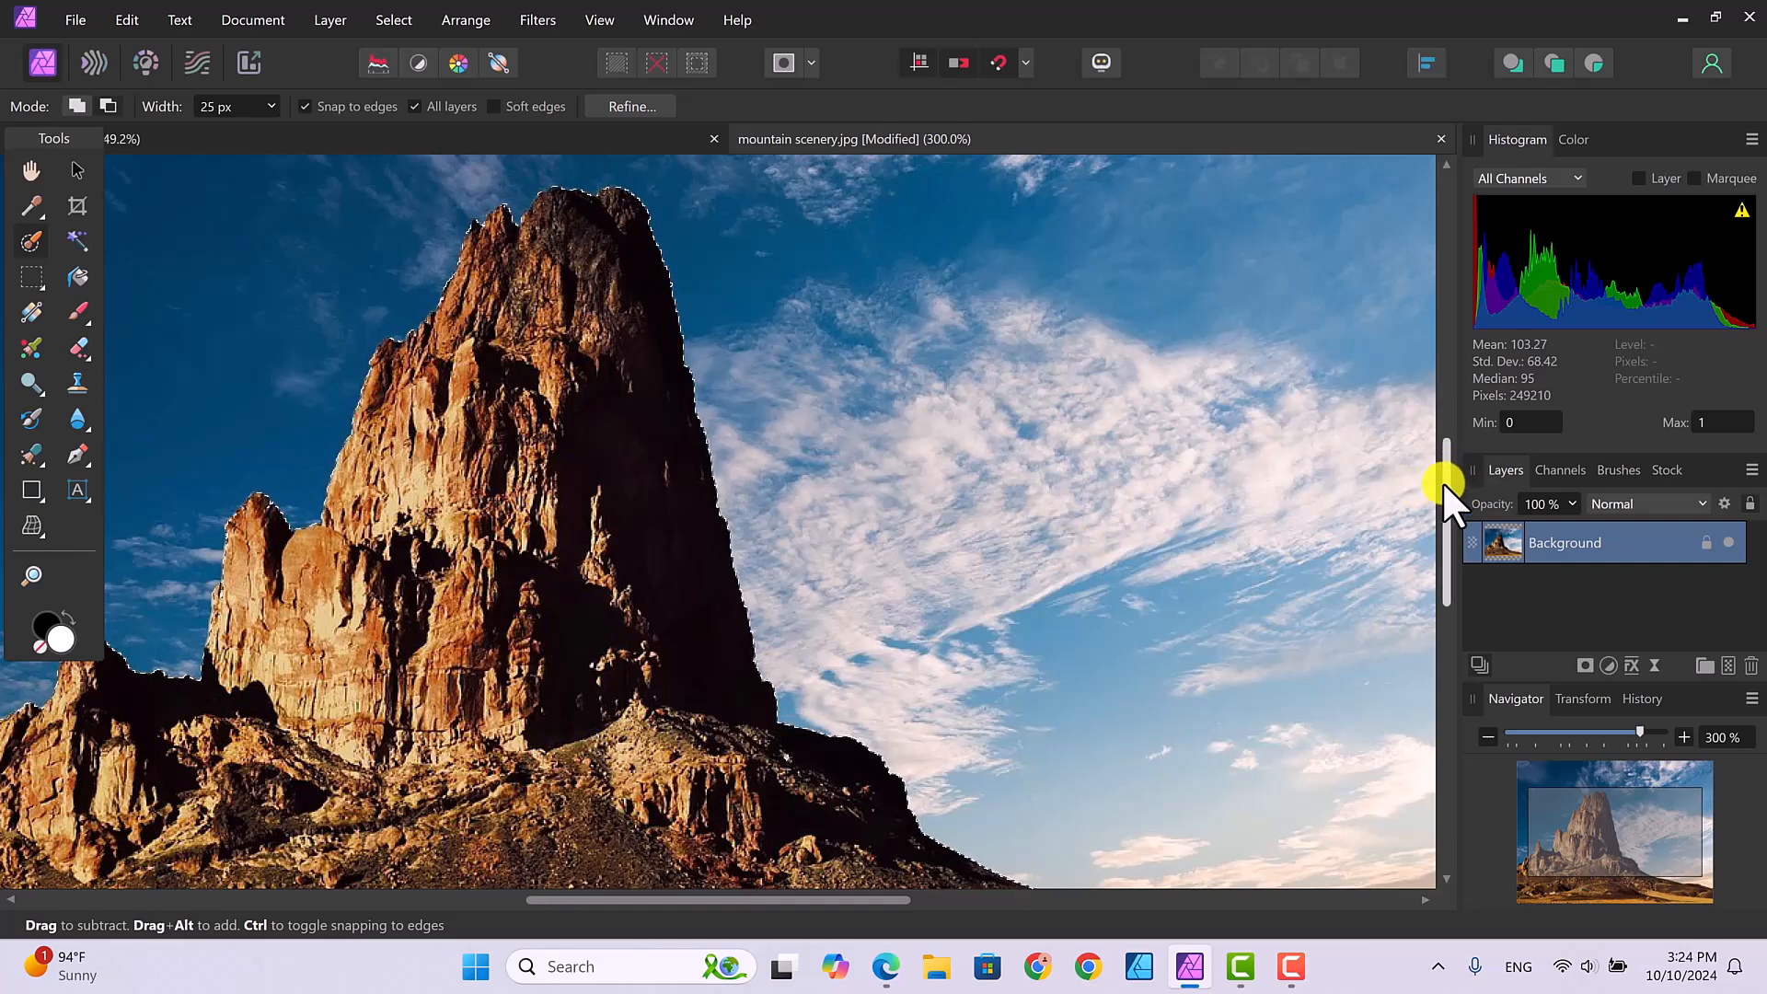
Examine the selection edge along the mountain's slopes, foothills and peak for gaps or overlaps, ending with the whole image in view
drag(1445, 470, 1439, 576)
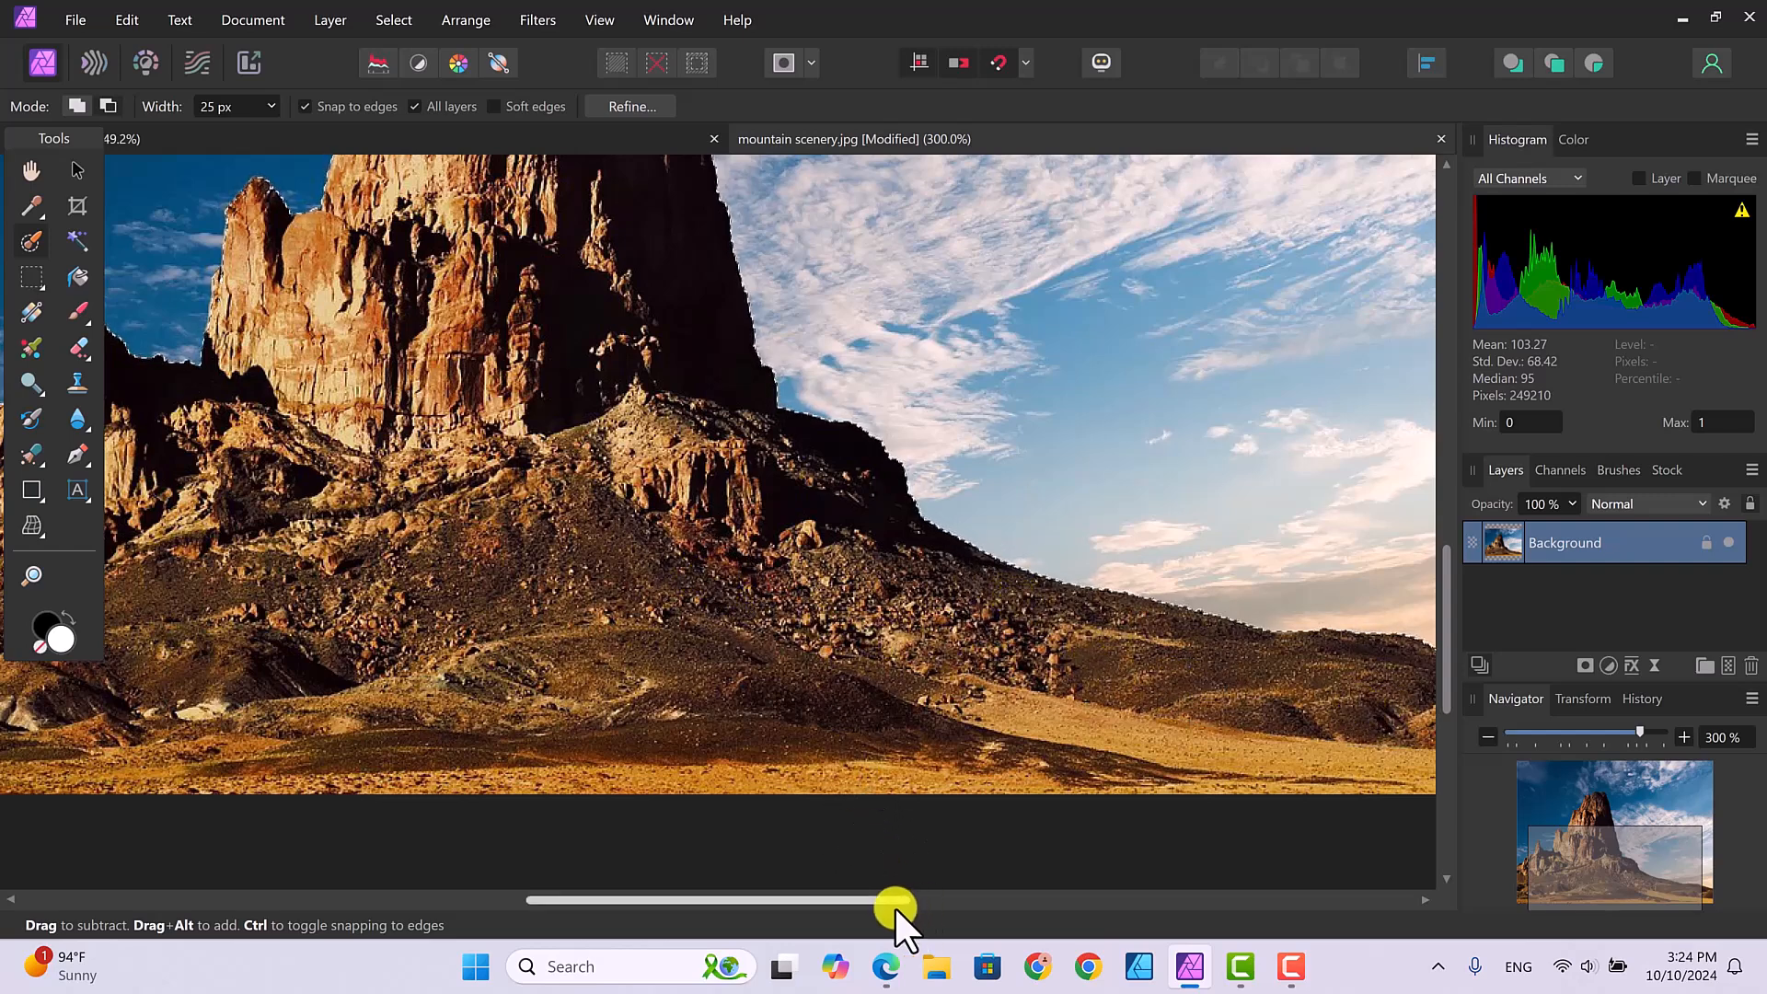
drag(883, 904, 681, 908)
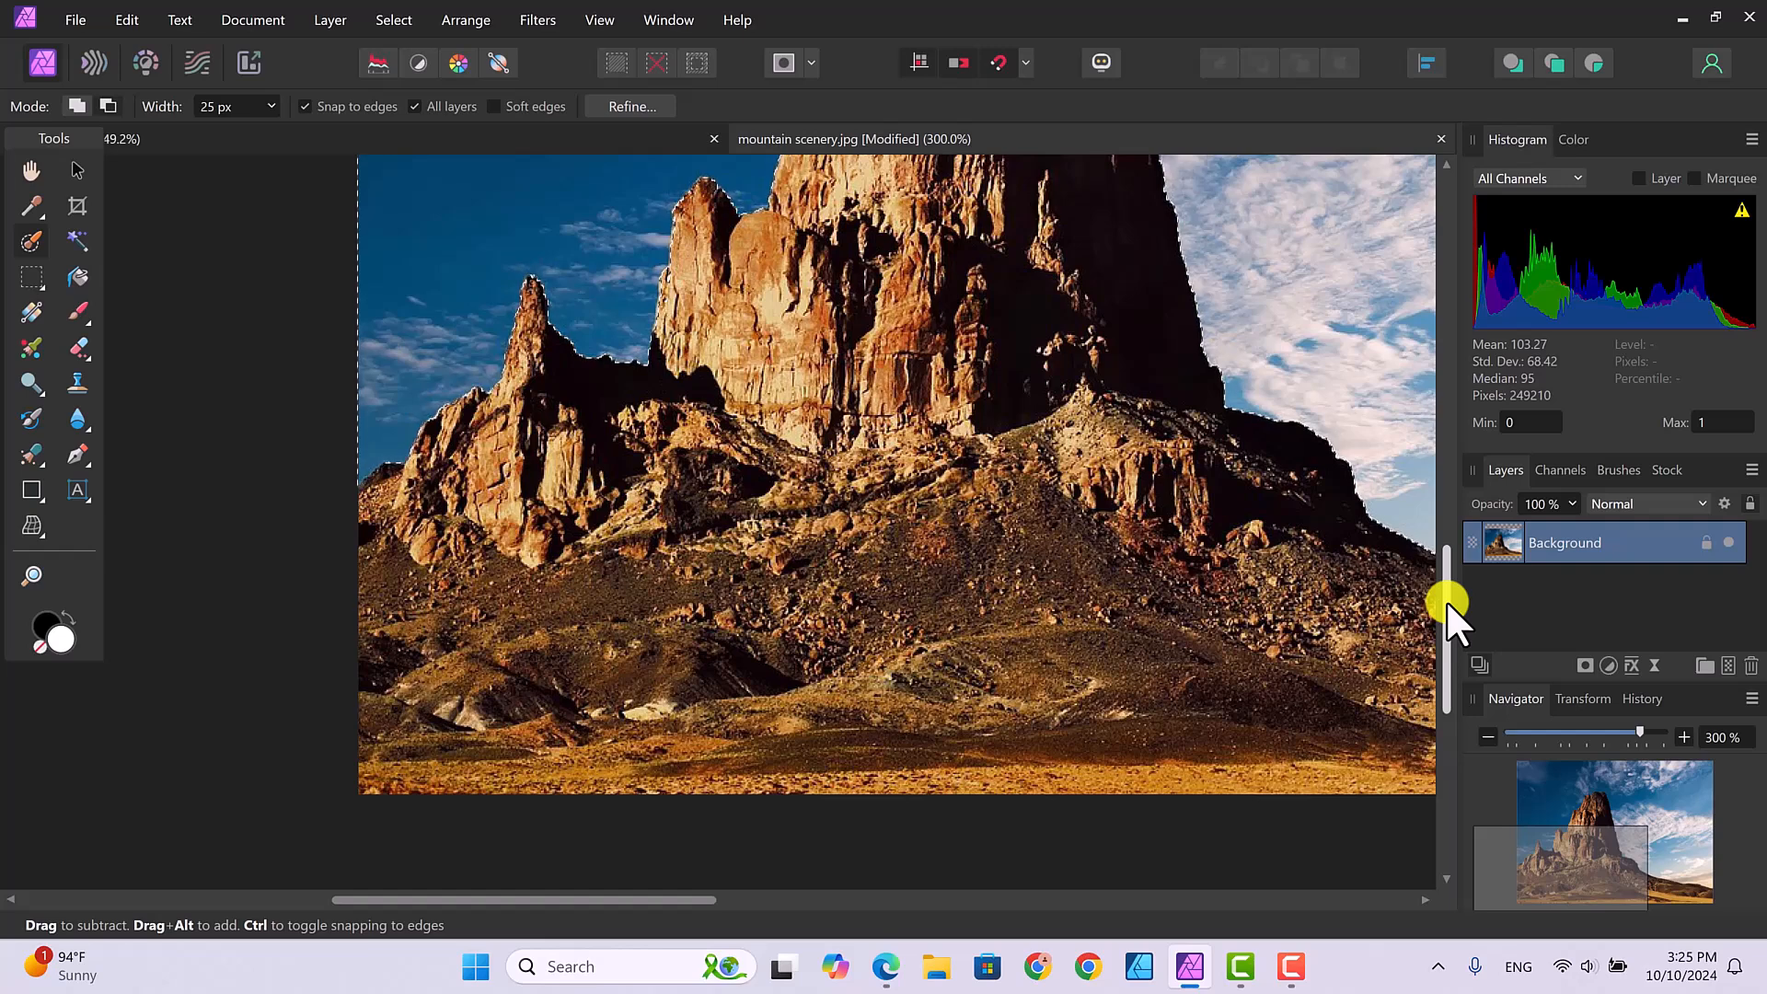
drag(1444, 600, 1428, 490)
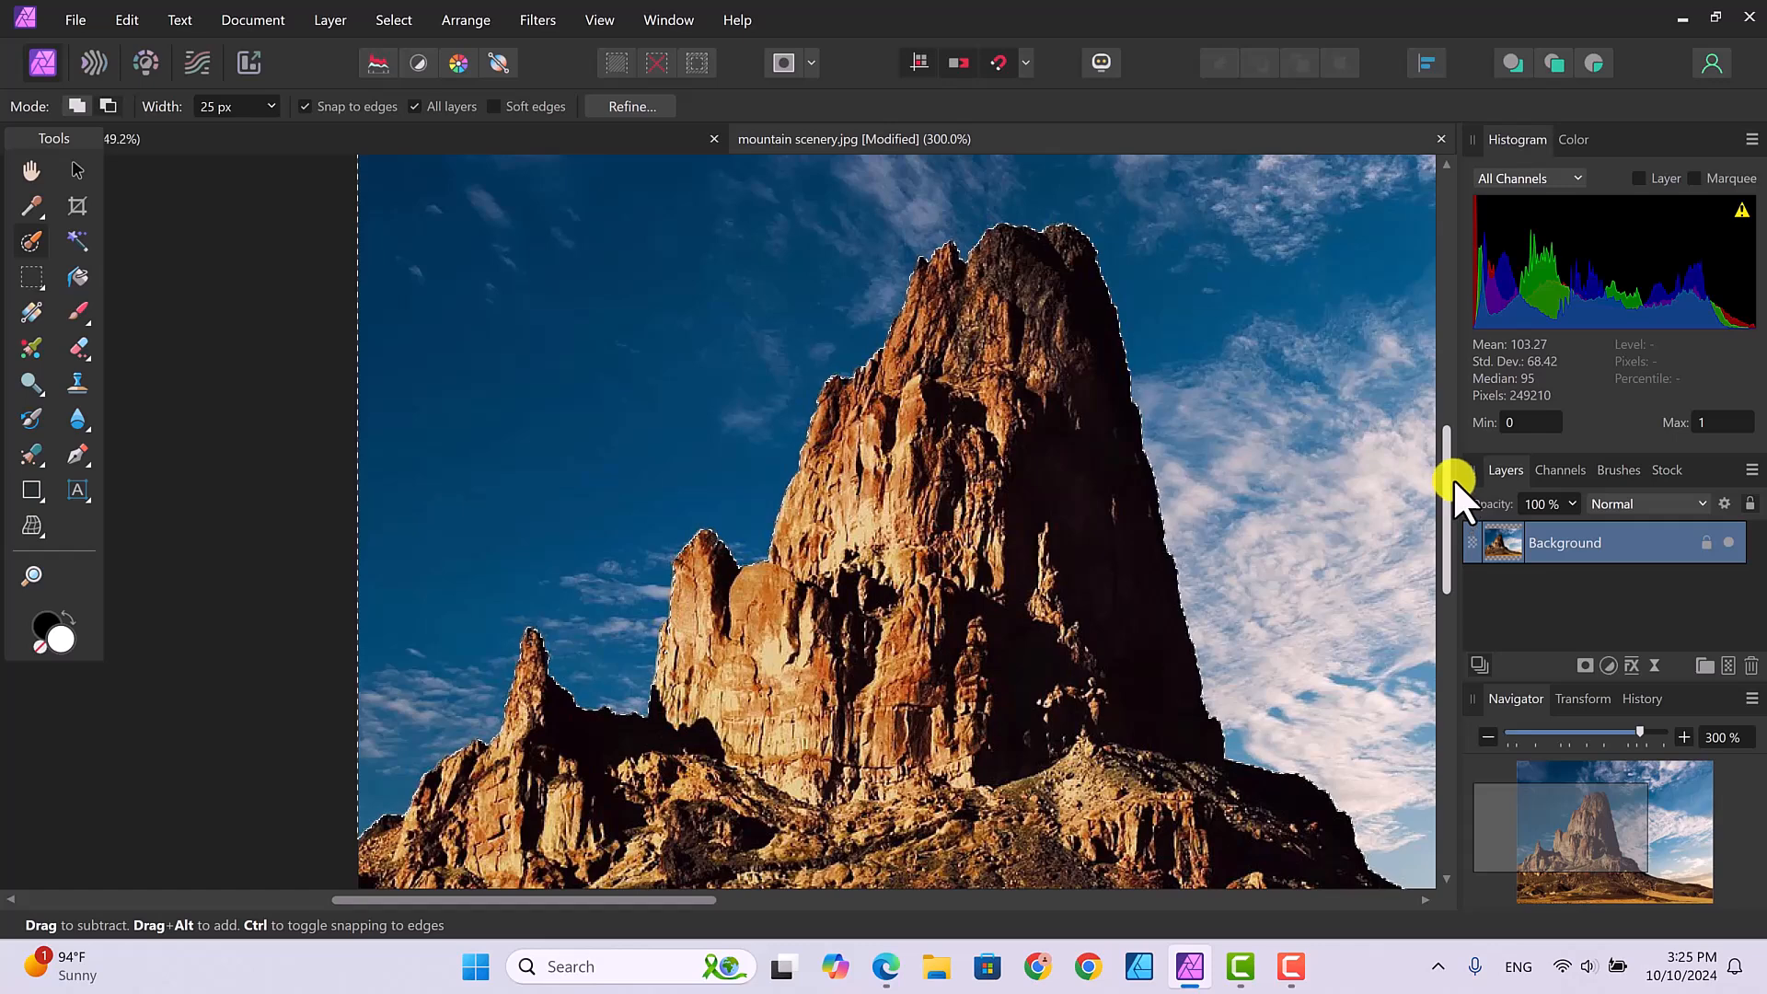
drag(1445, 461, 839, 928)
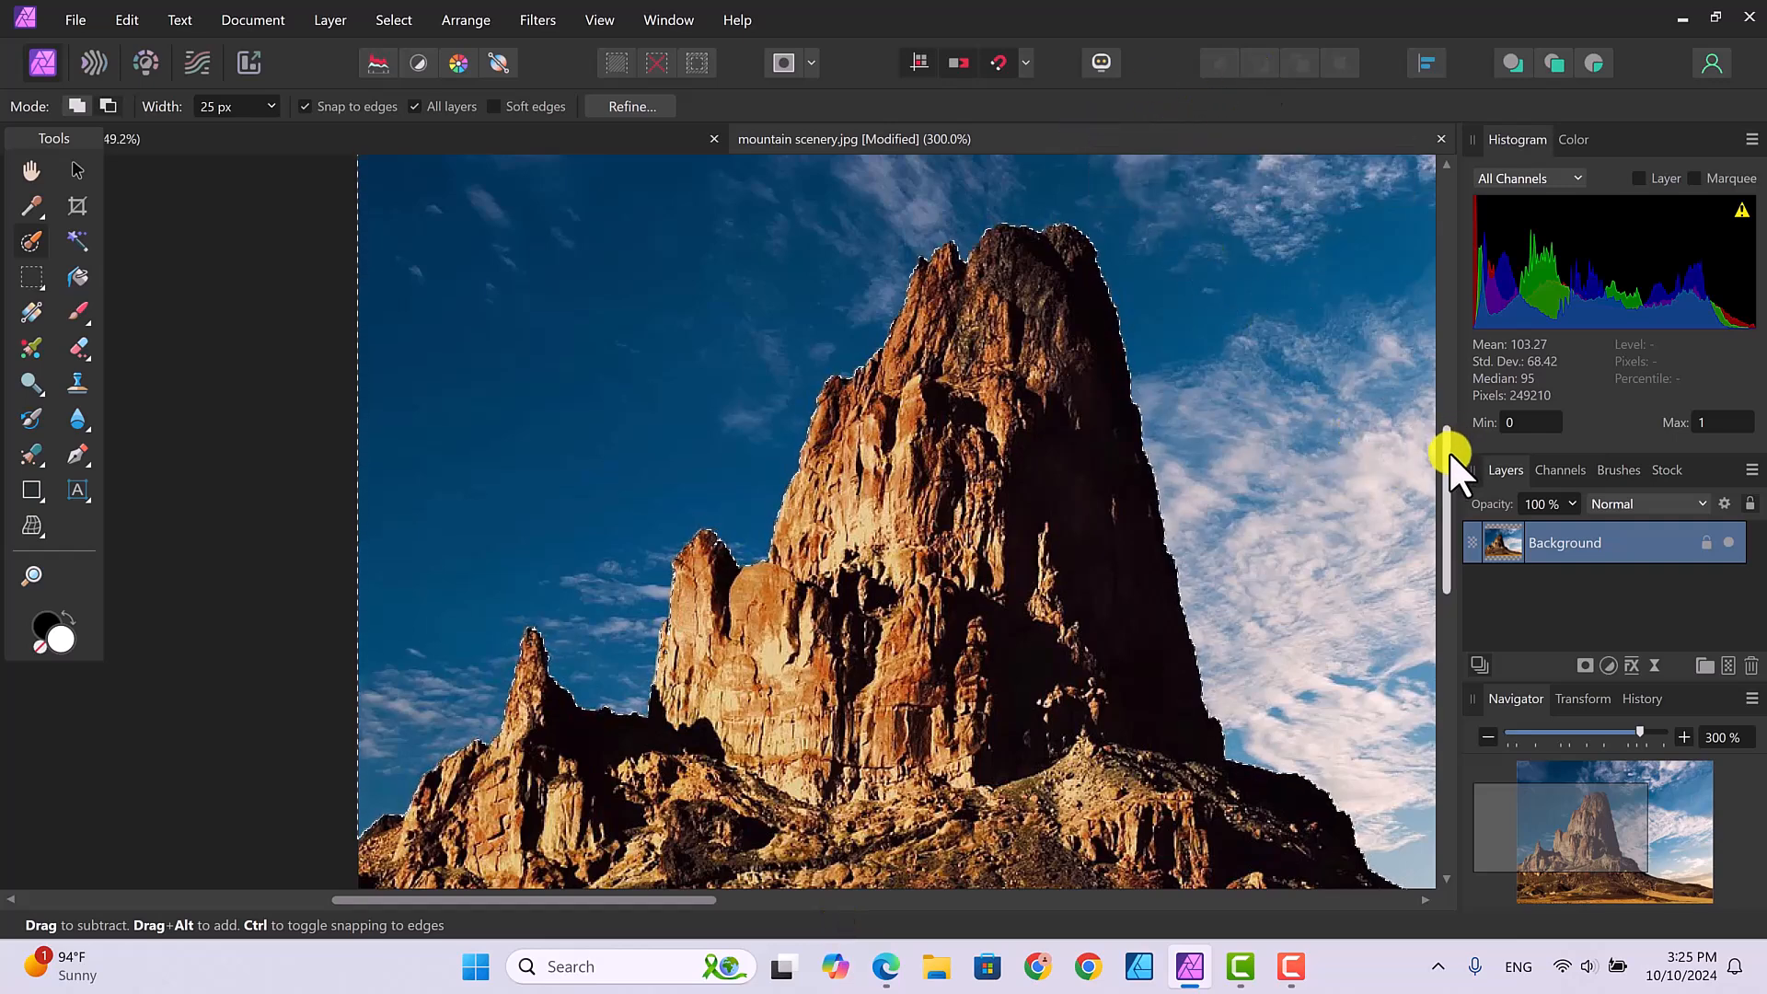
drag(1447, 469, 1439, 433)
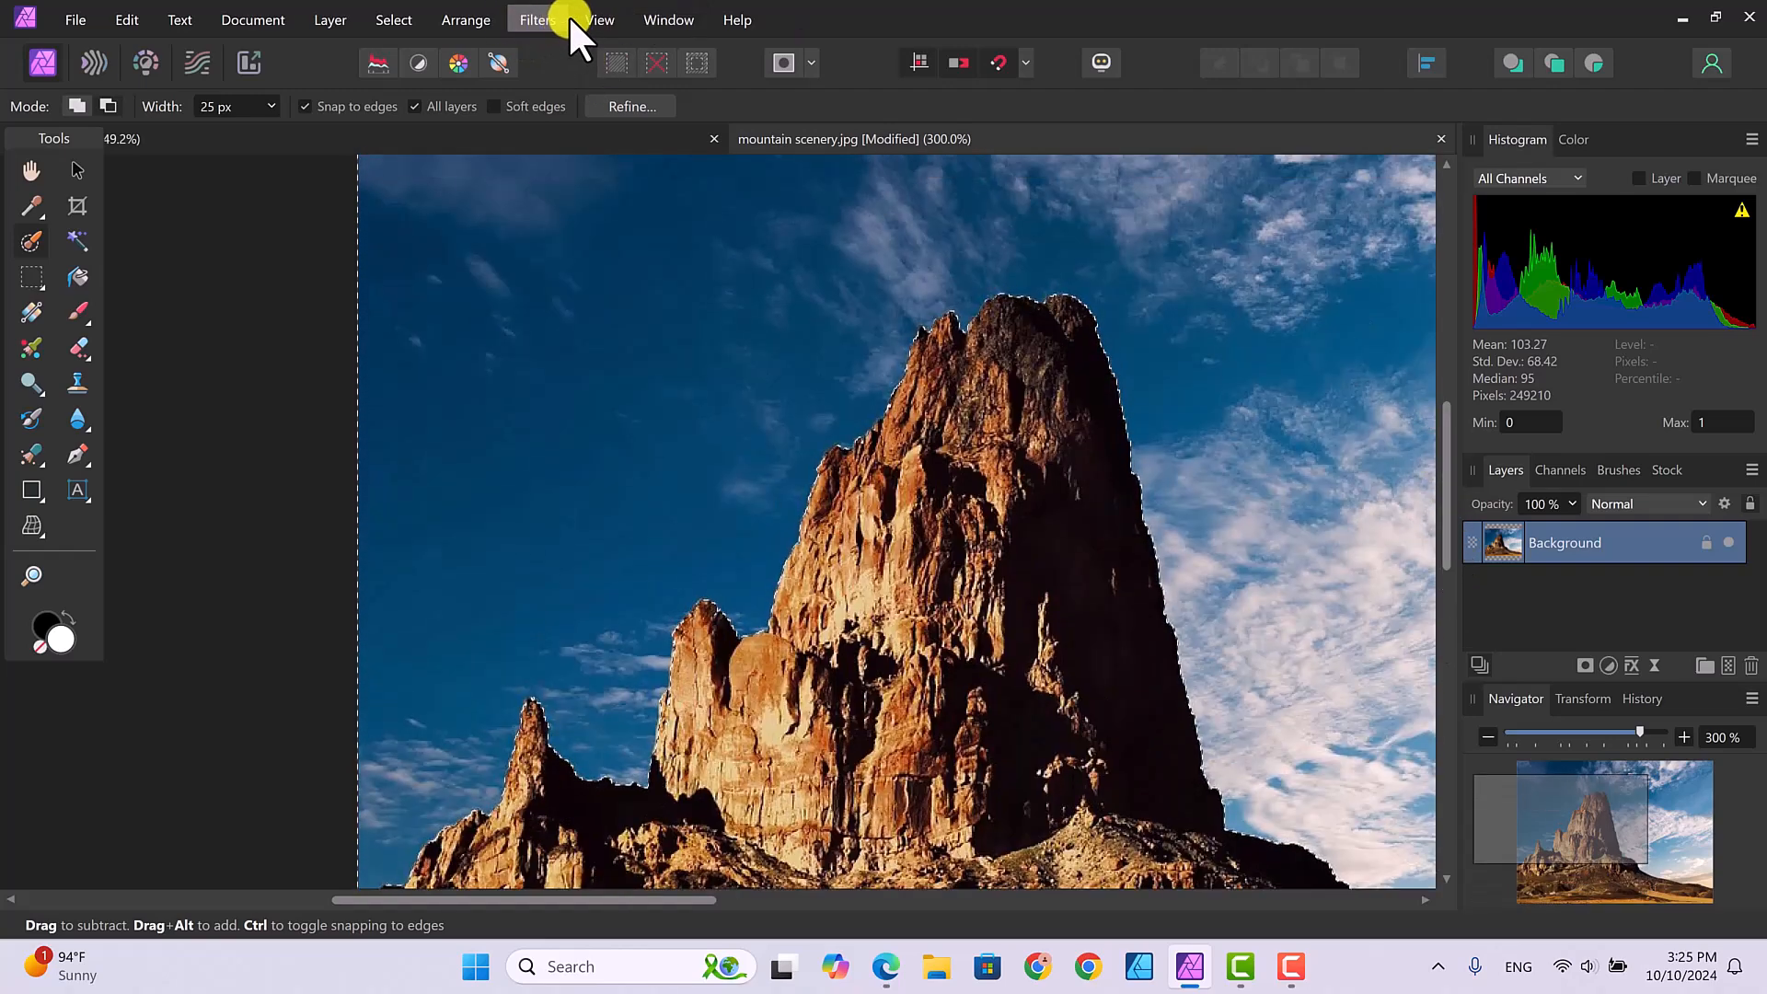
click(603, 18)
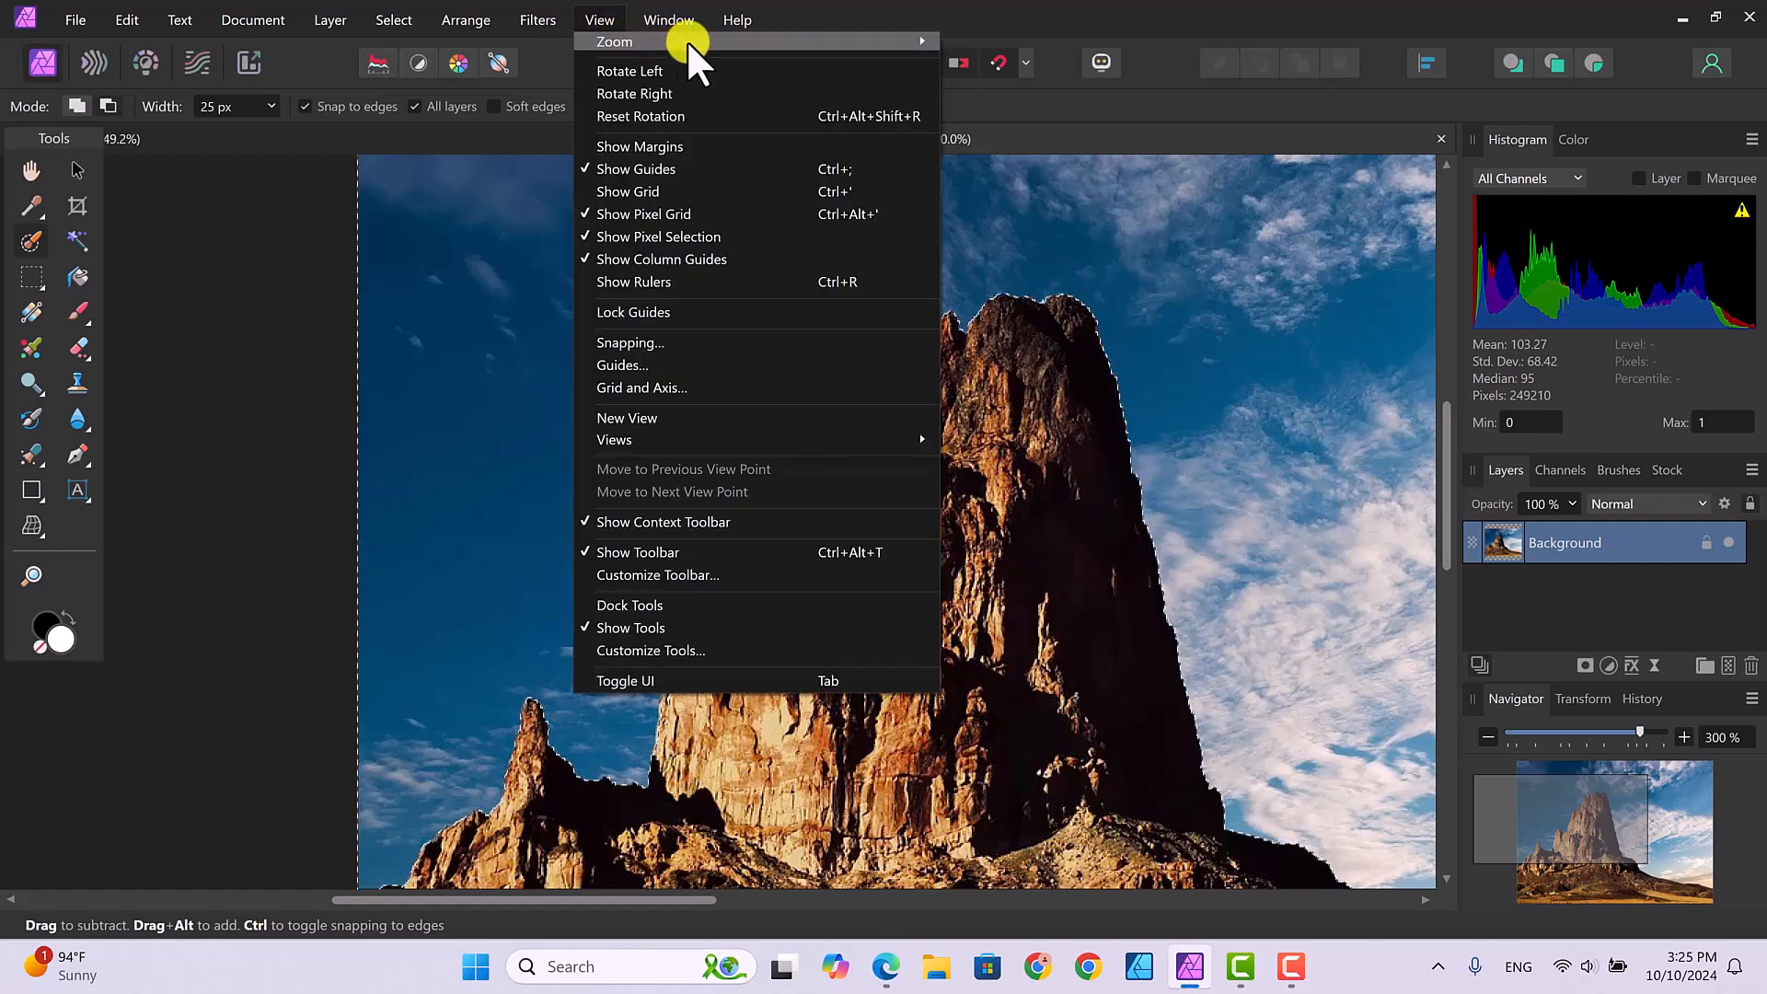
mouse_move(838, 43)
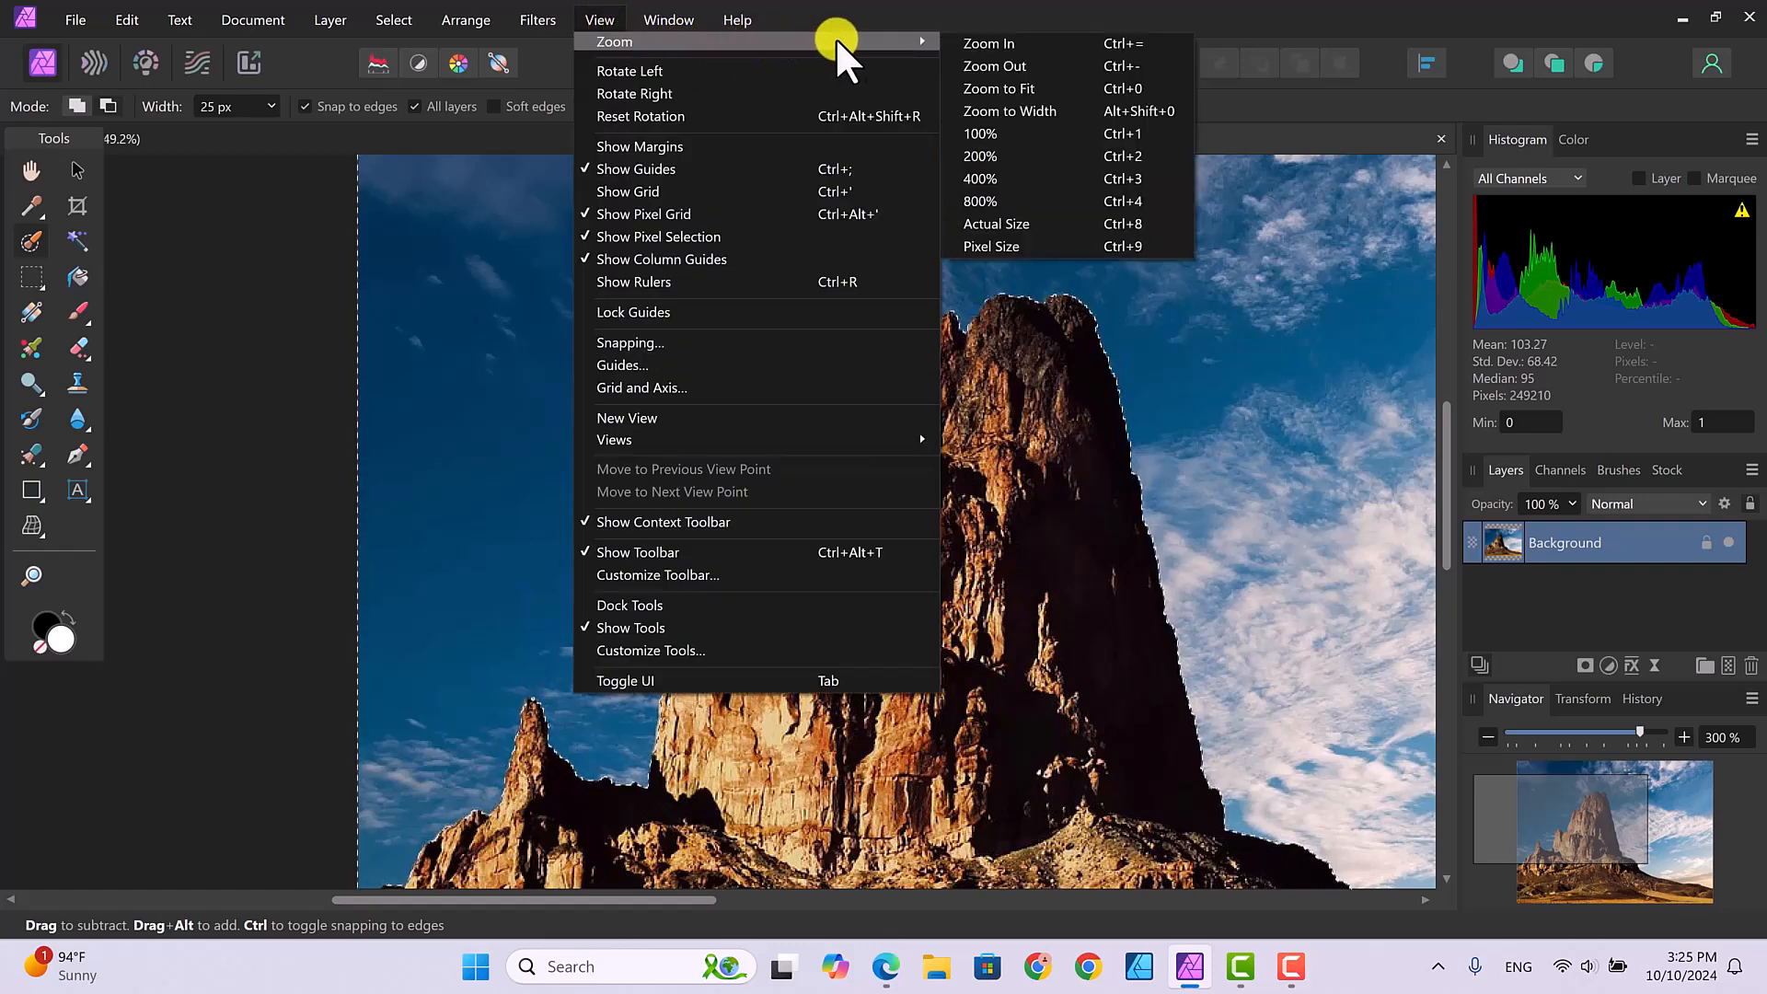
click(988, 87)
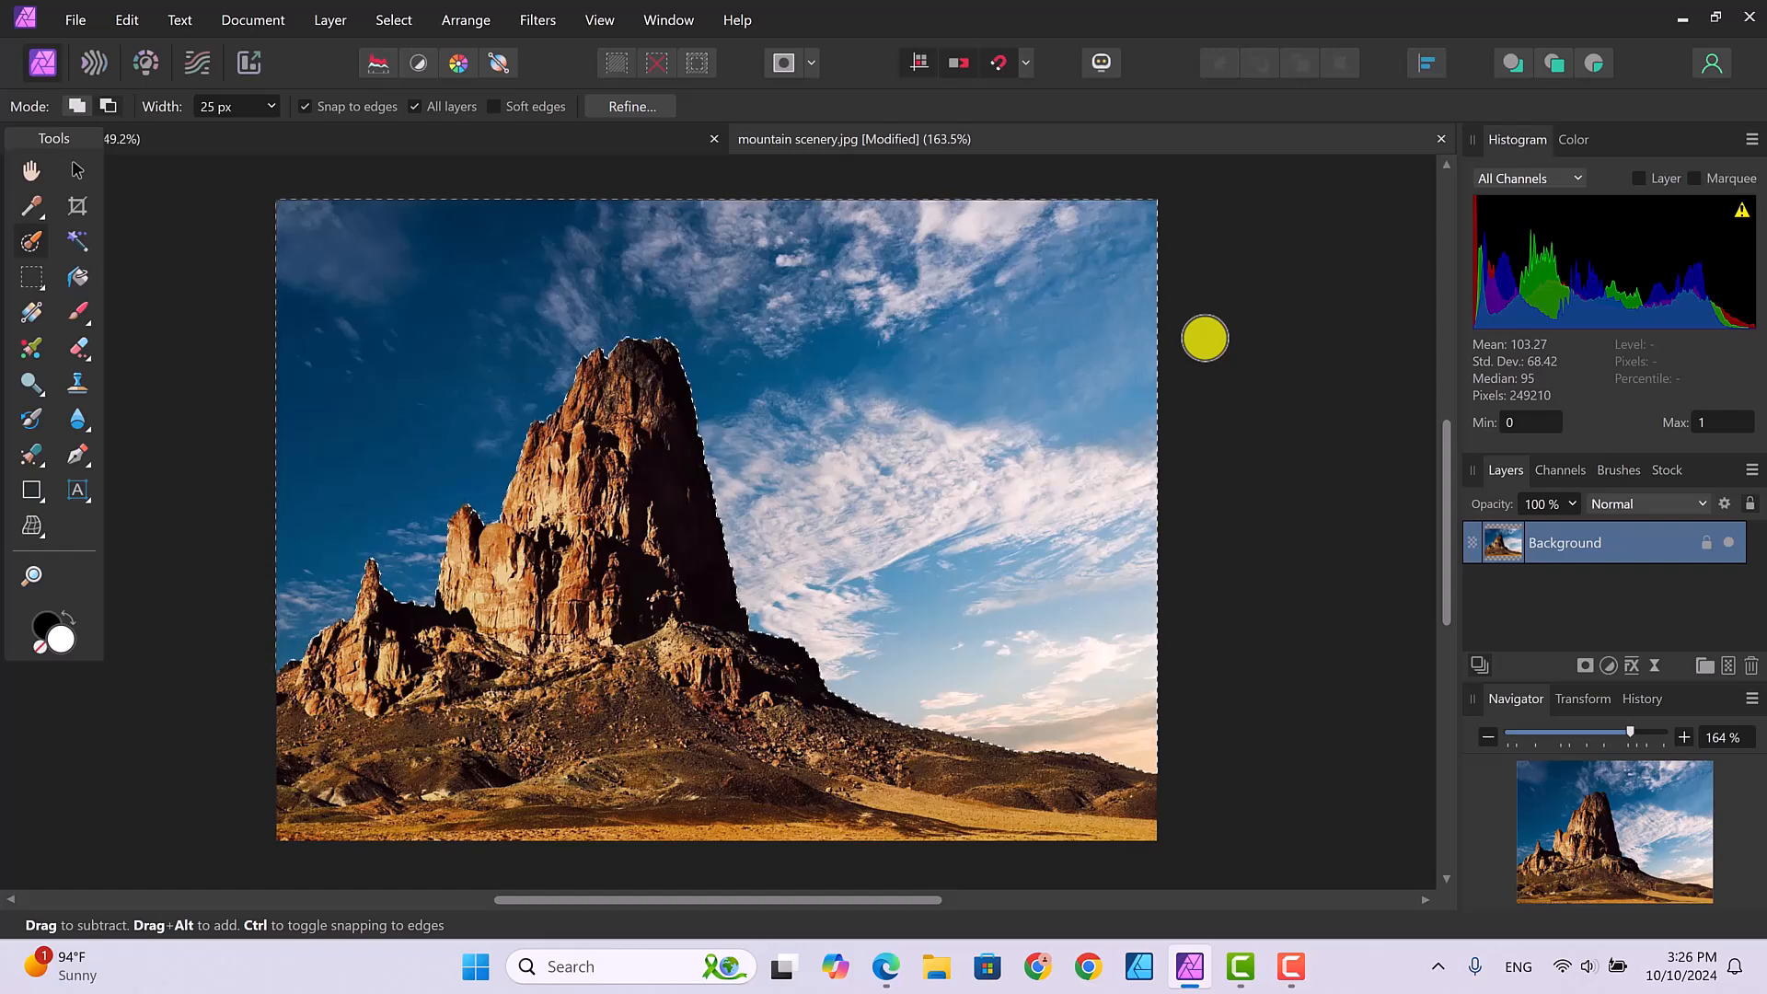
Delete the selected sky from the mountain image and clear the selection
key(Delete)
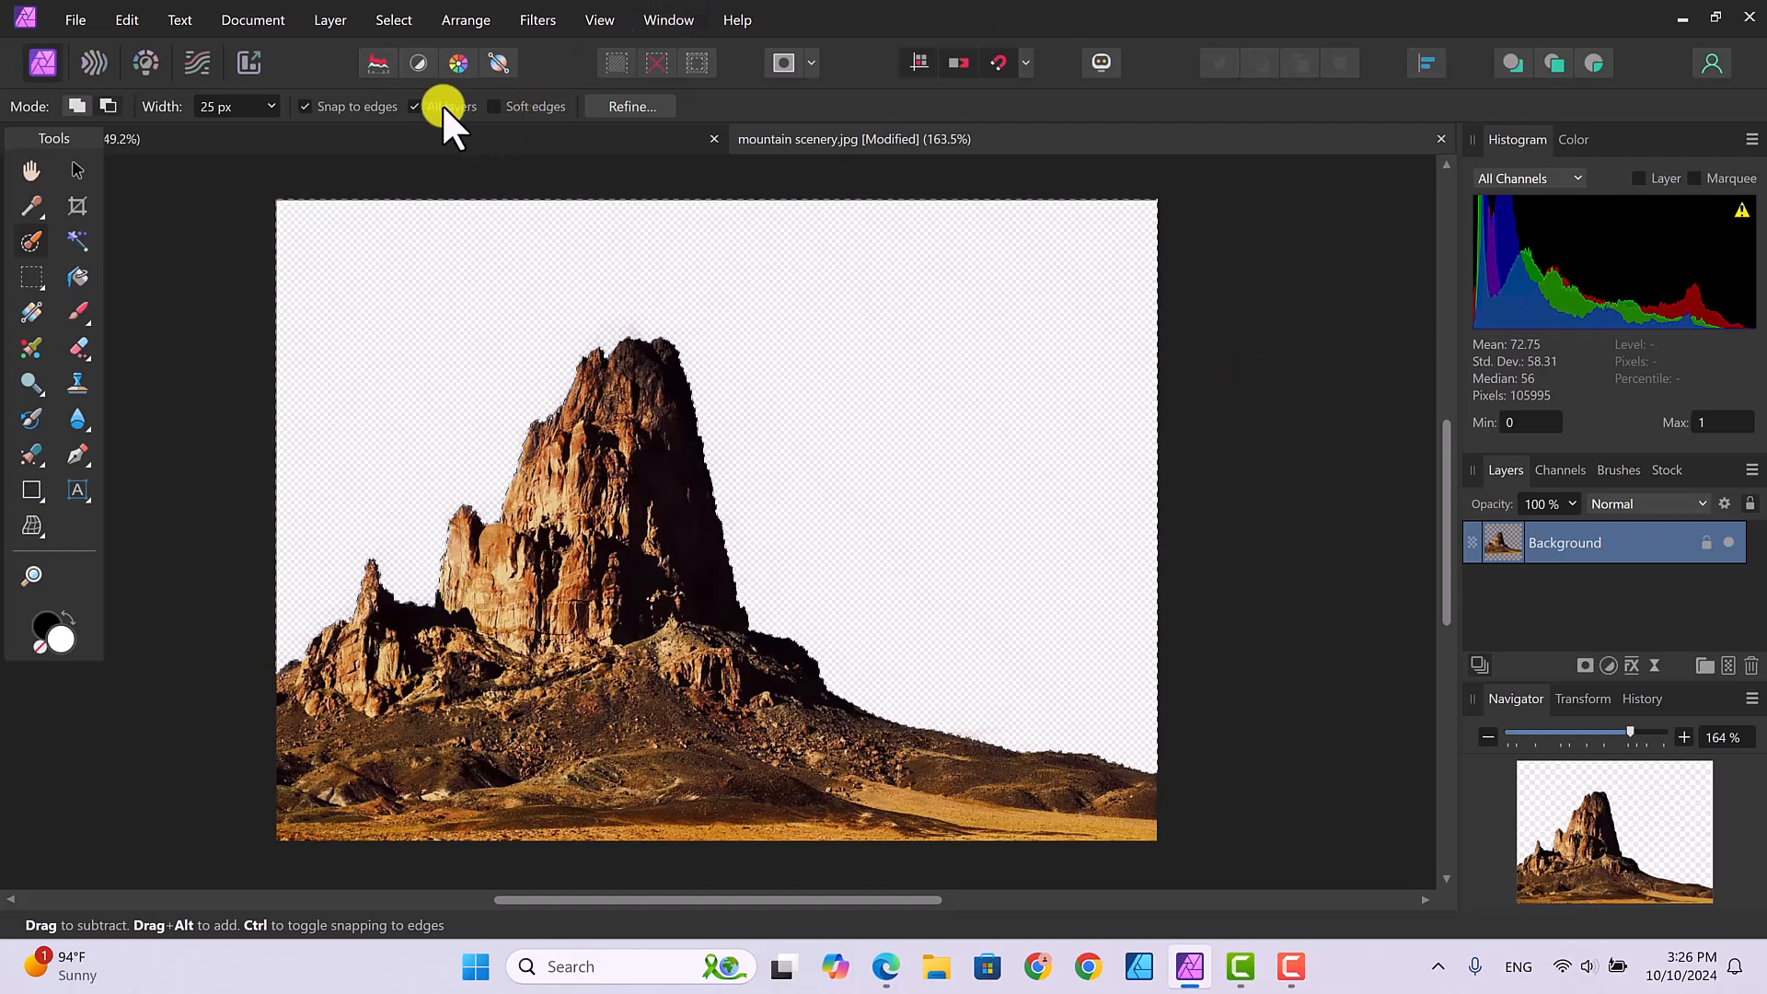
click(395, 20)
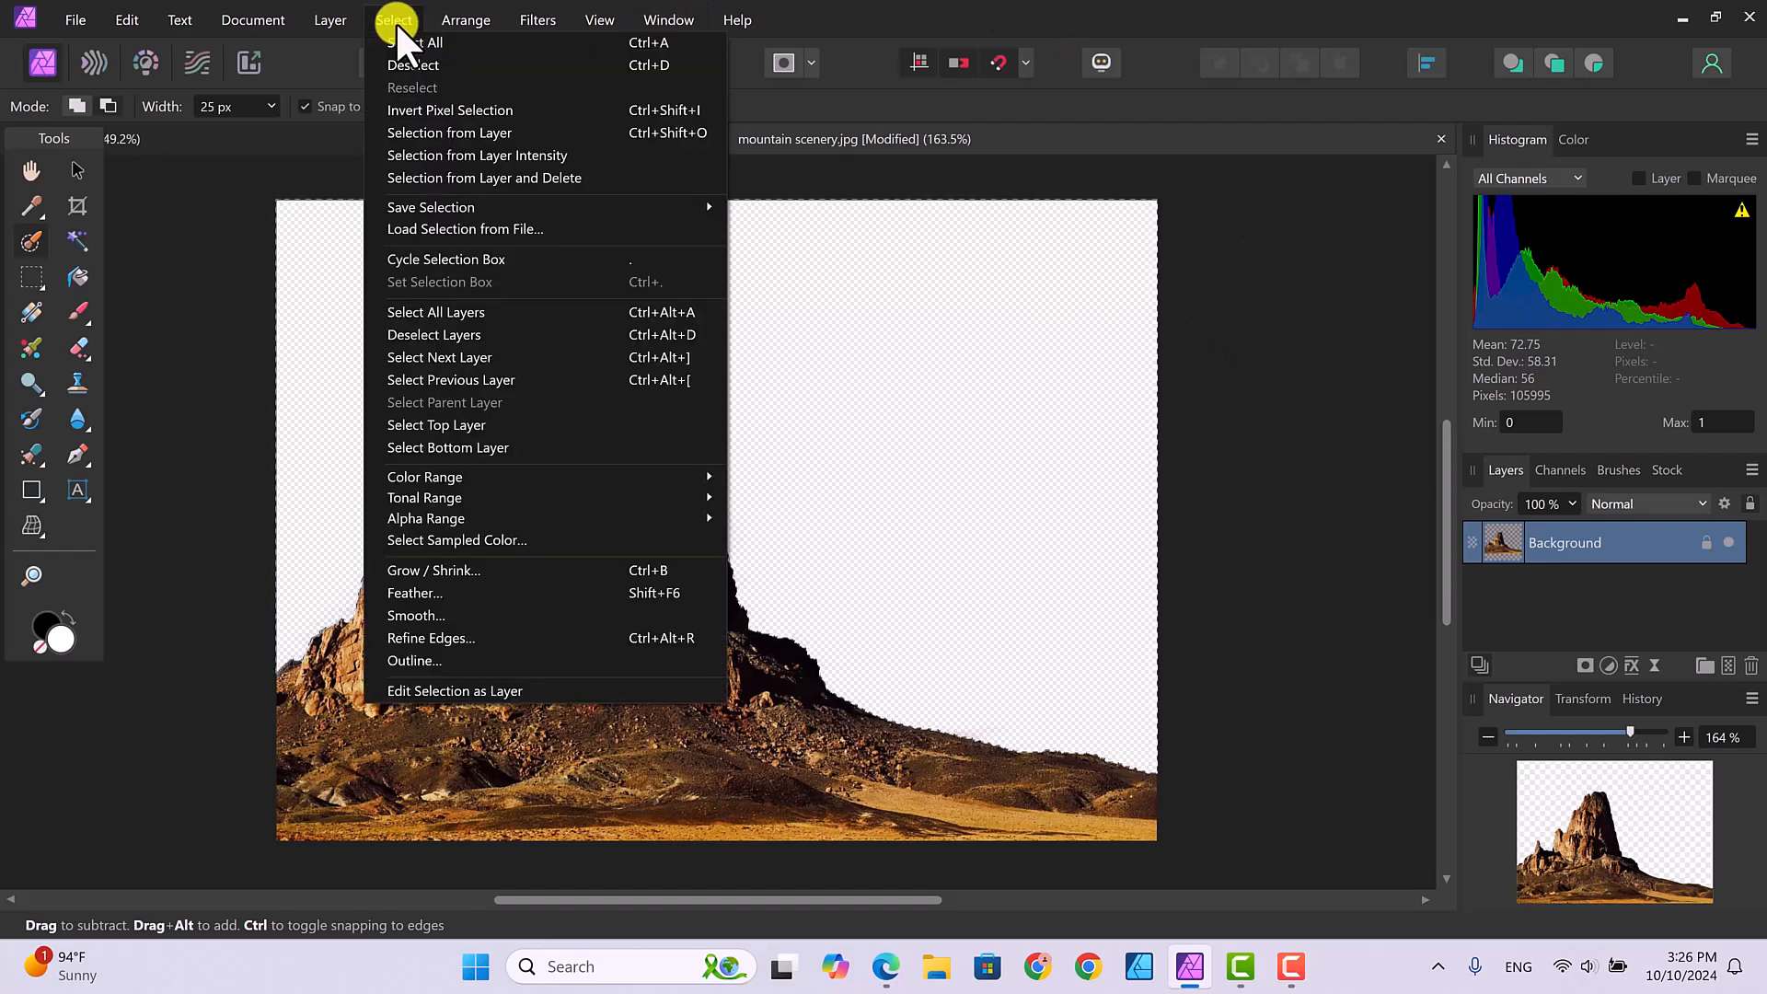
click(404, 64)
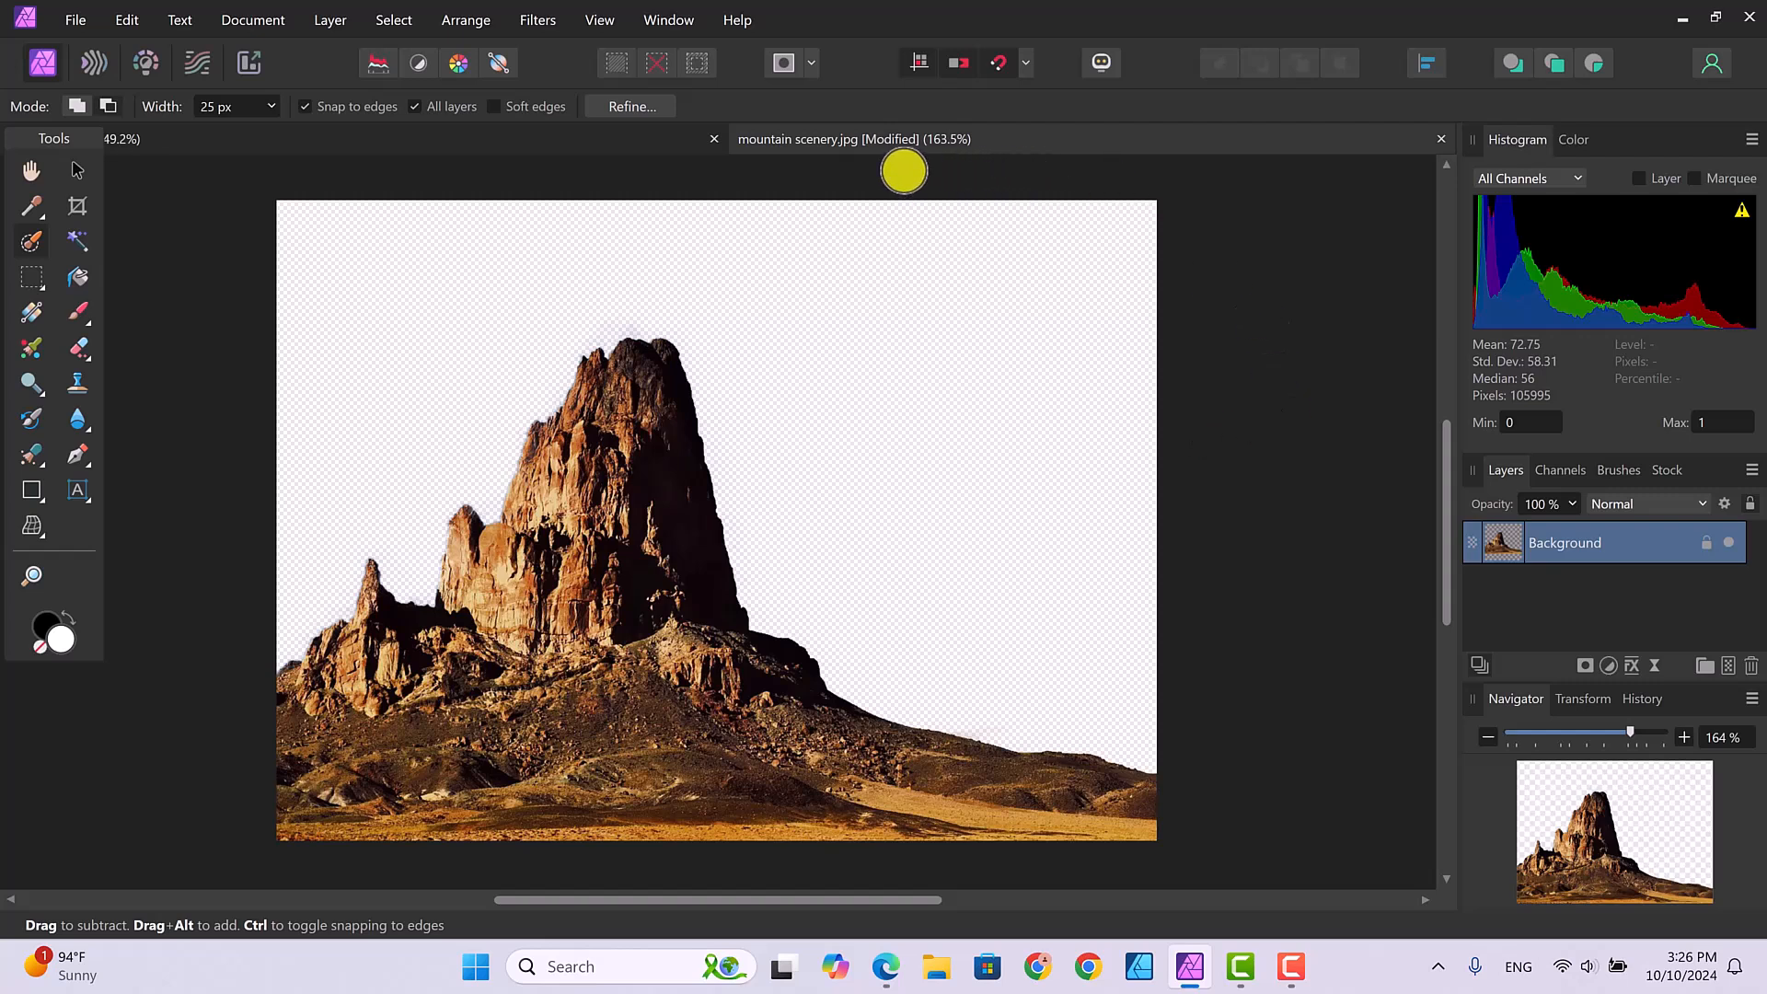
Copy the starry night sky image with the moon and paste it into mountain scenery.jpg
click(449, 136)
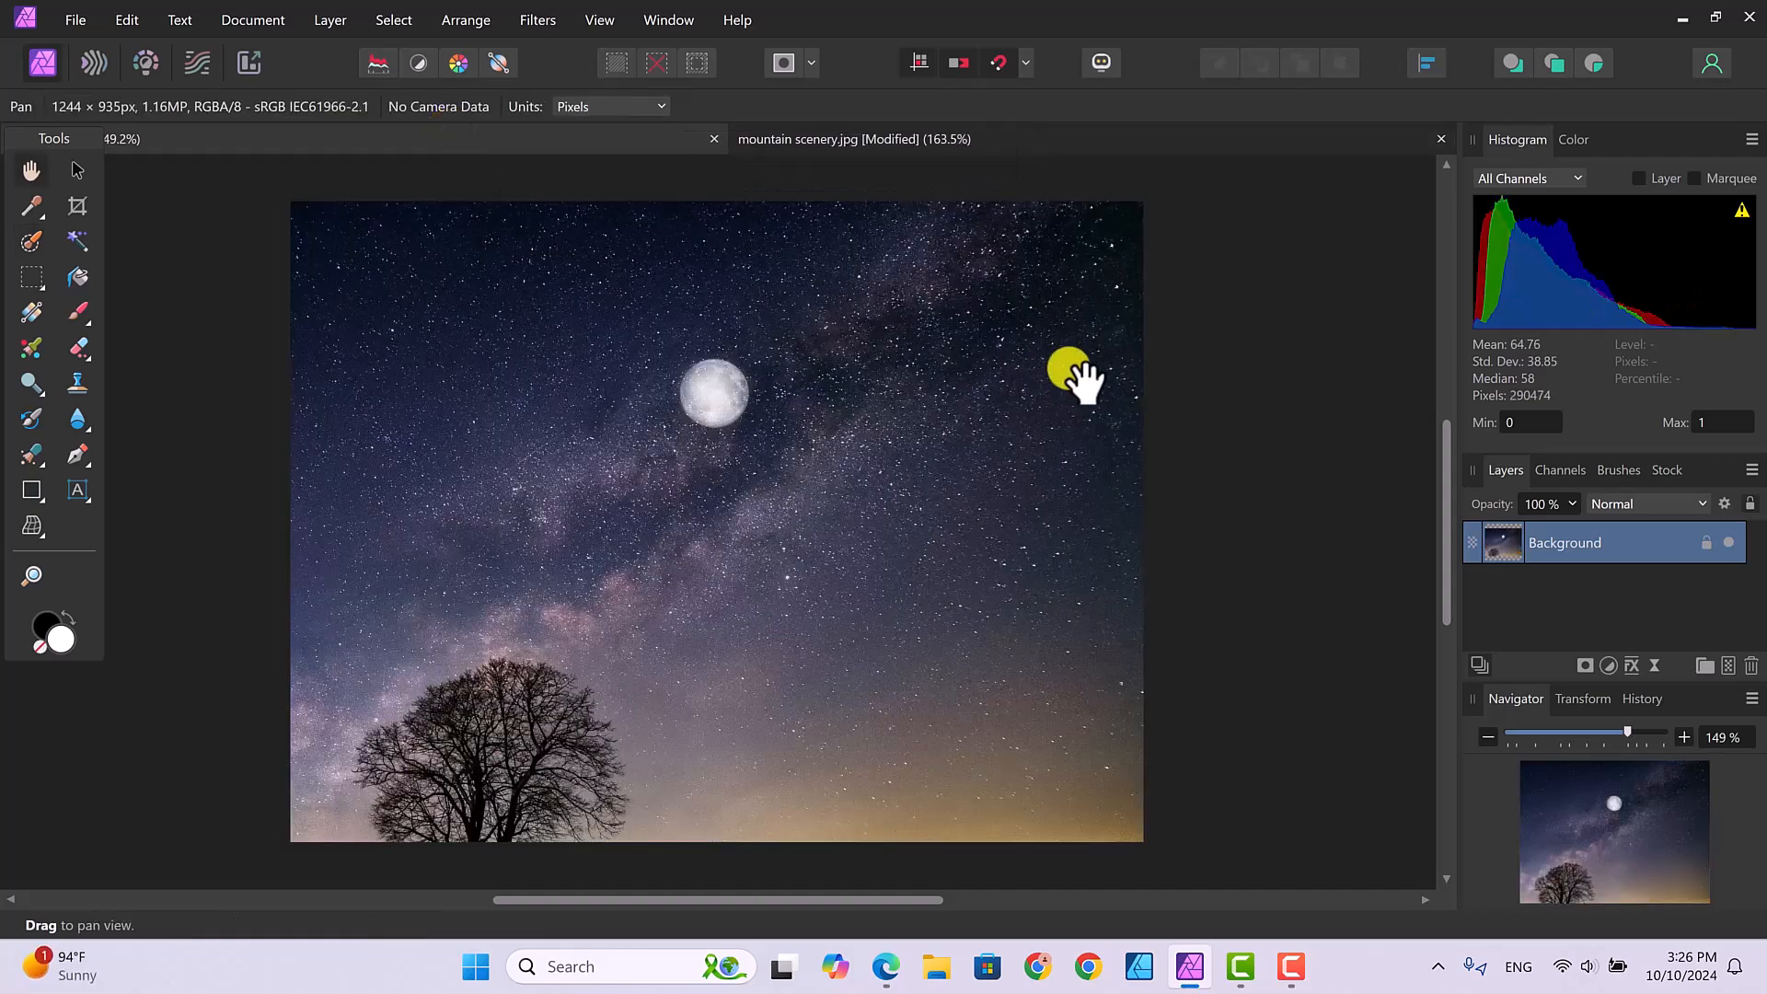
click(125, 20)
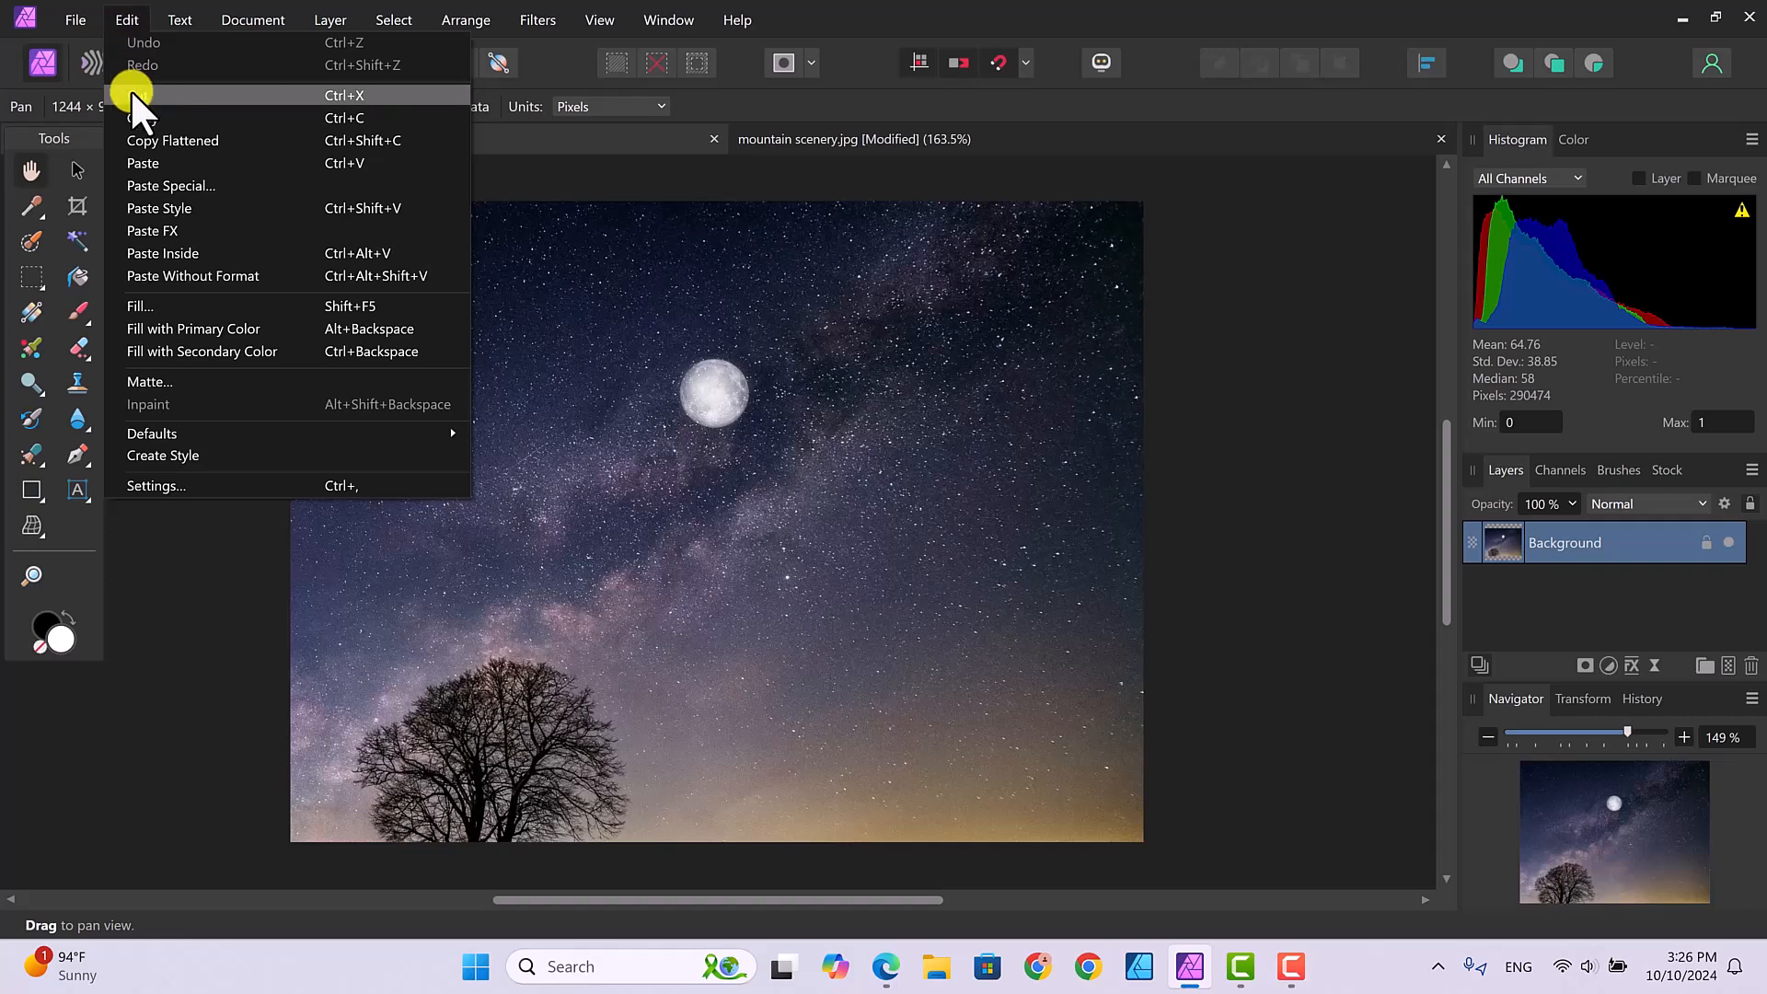
click(140, 114)
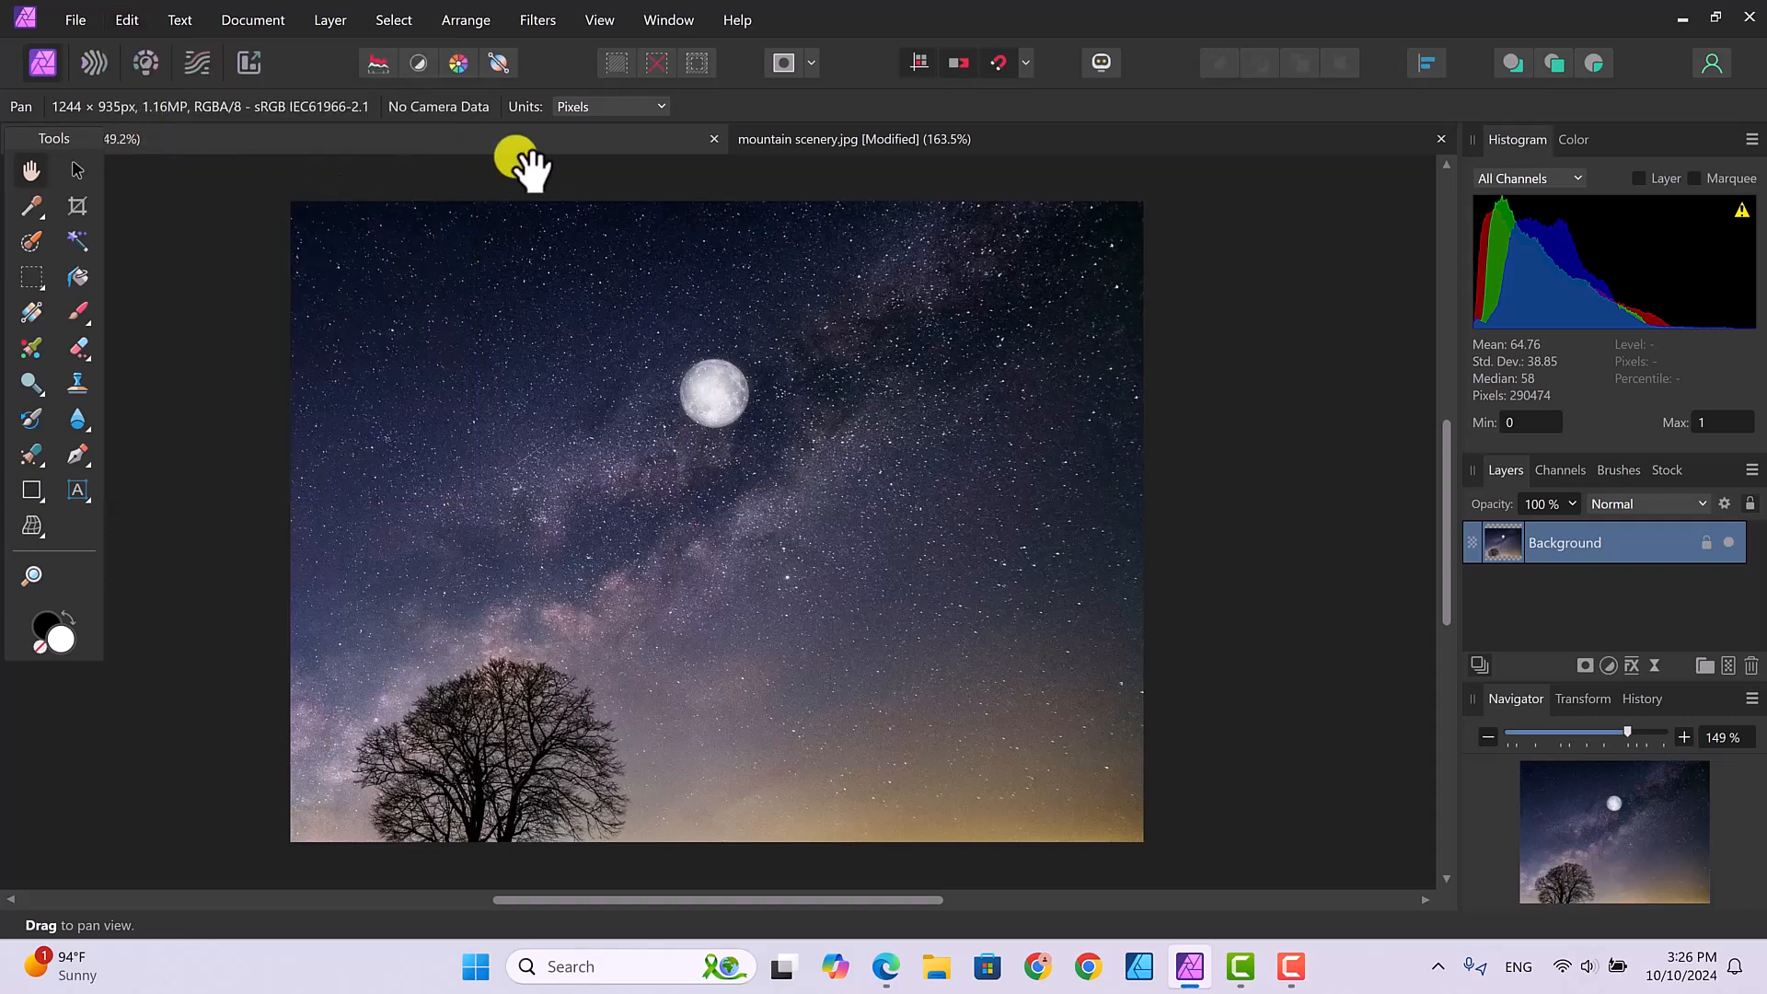
click(831, 140)
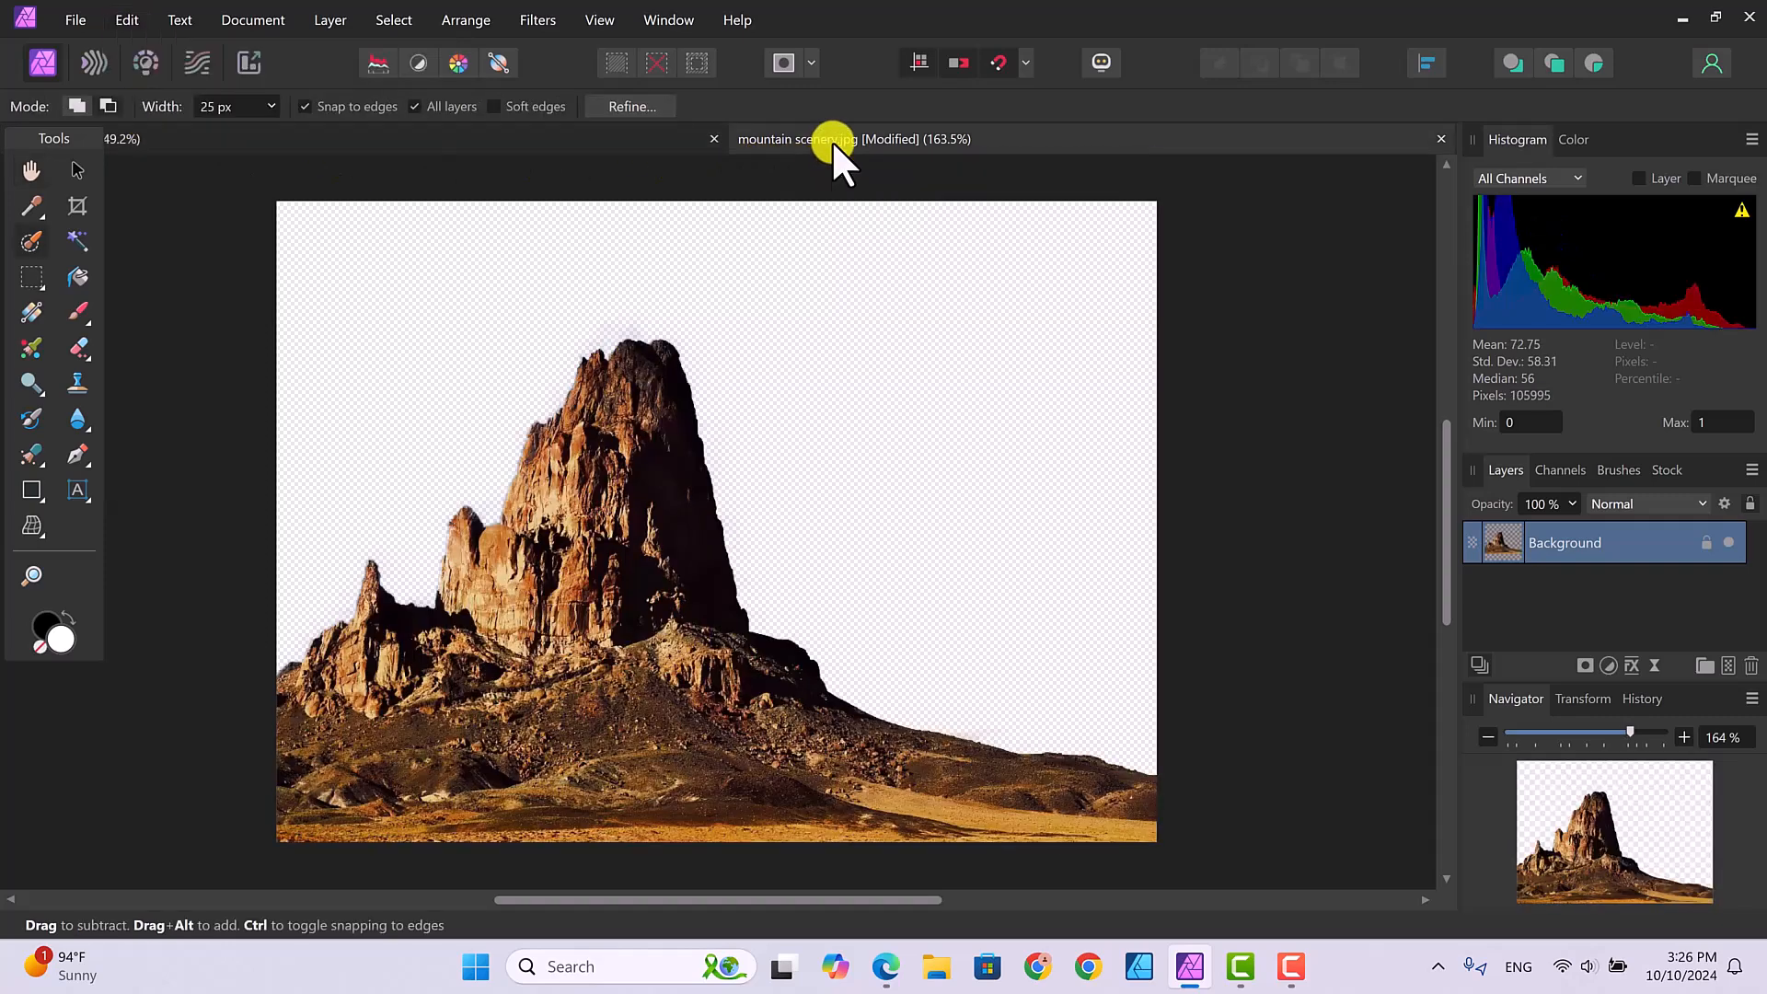
click(128, 22)
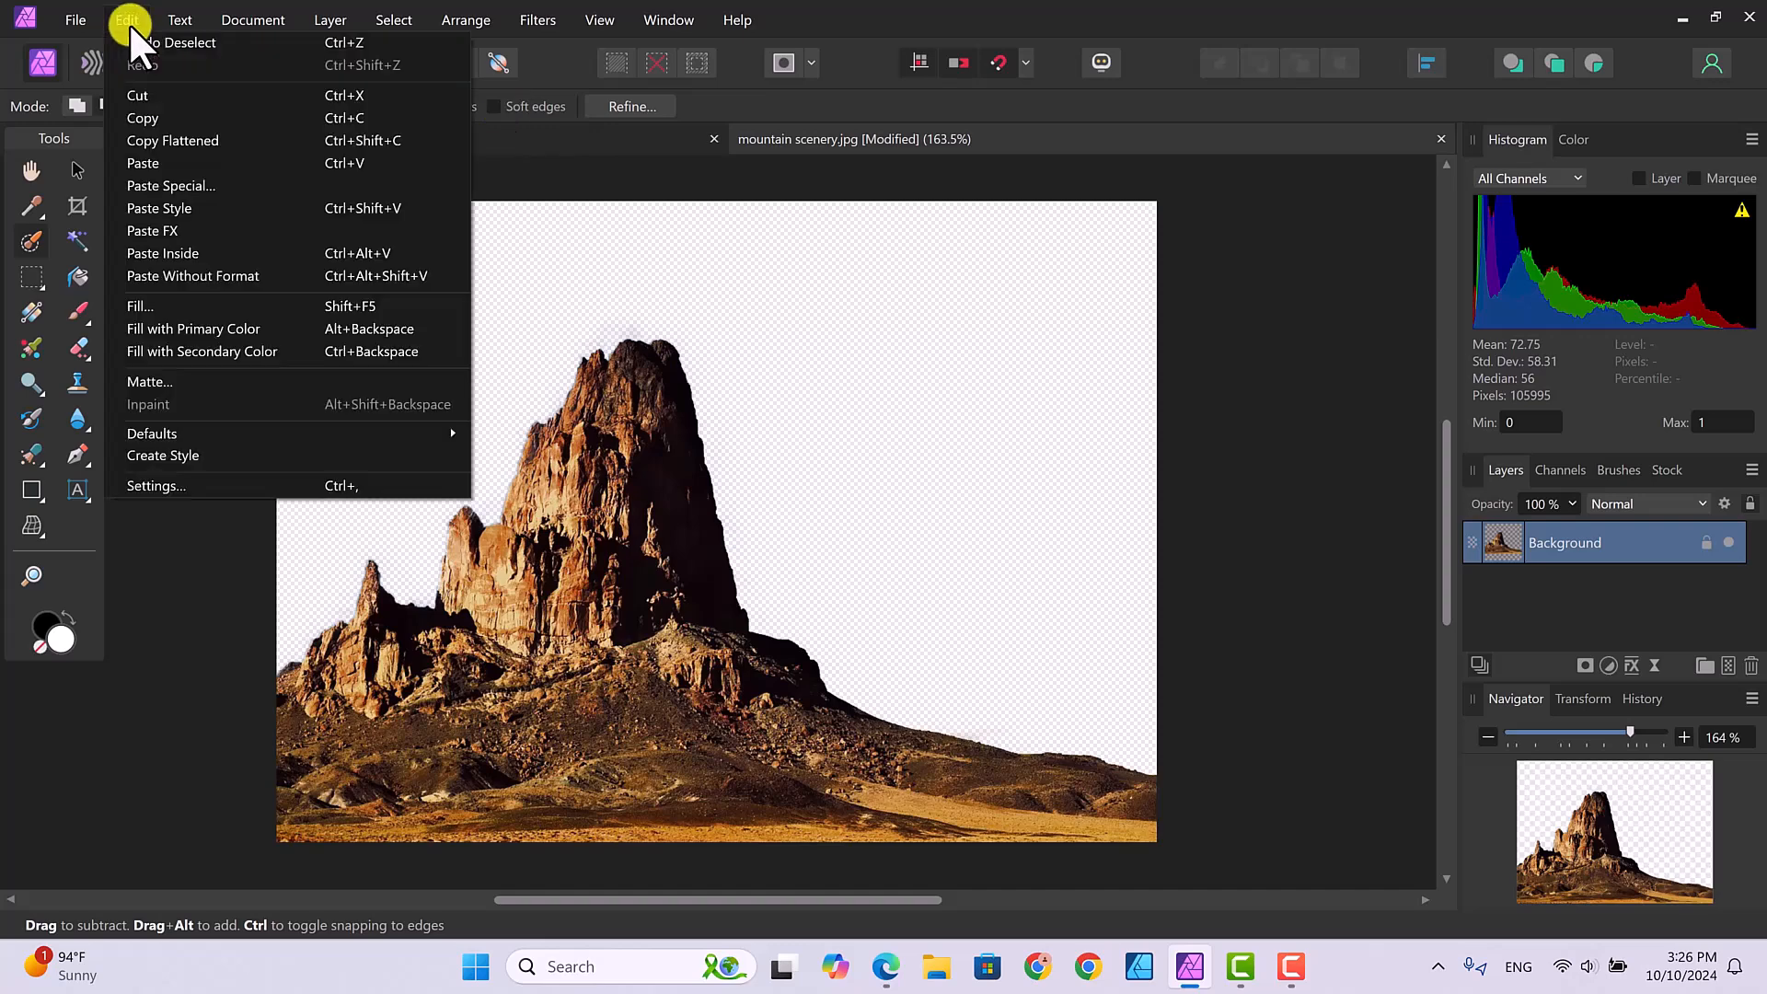
click(148, 162)
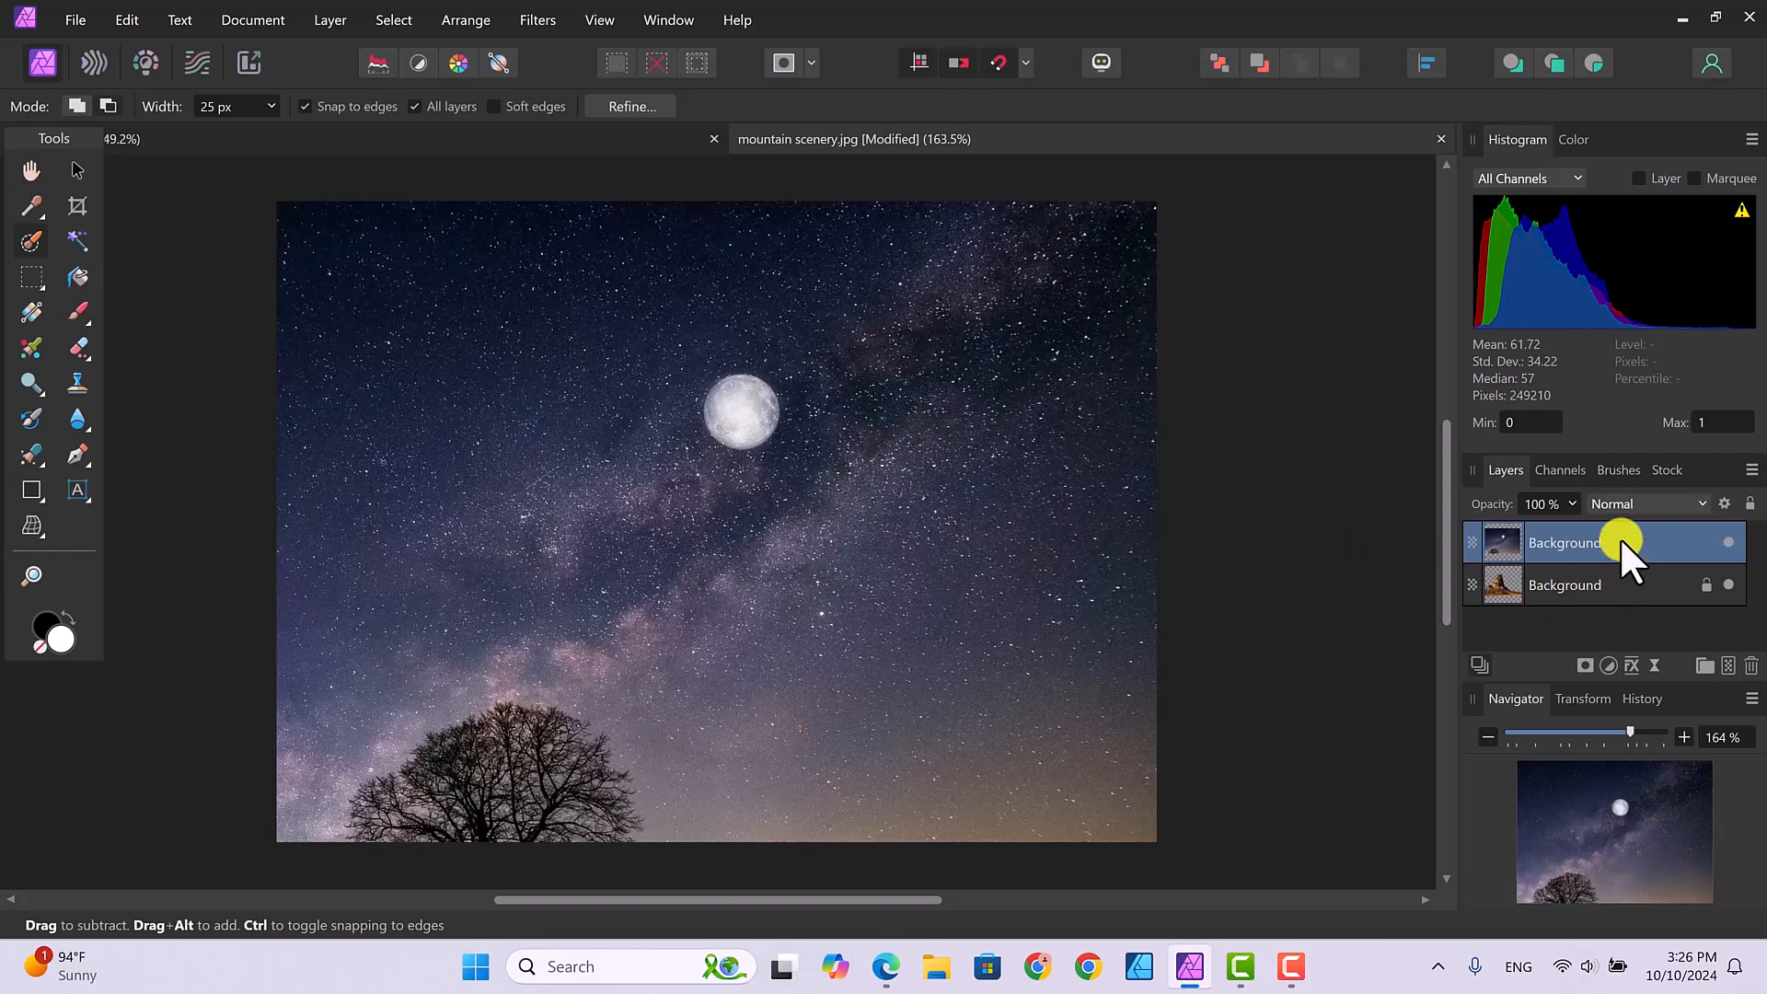
Reorder the night sky layer beneath the mountain layer and move it upward behind the mountain using the Move tool
drag(1621, 534, 1620, 623)
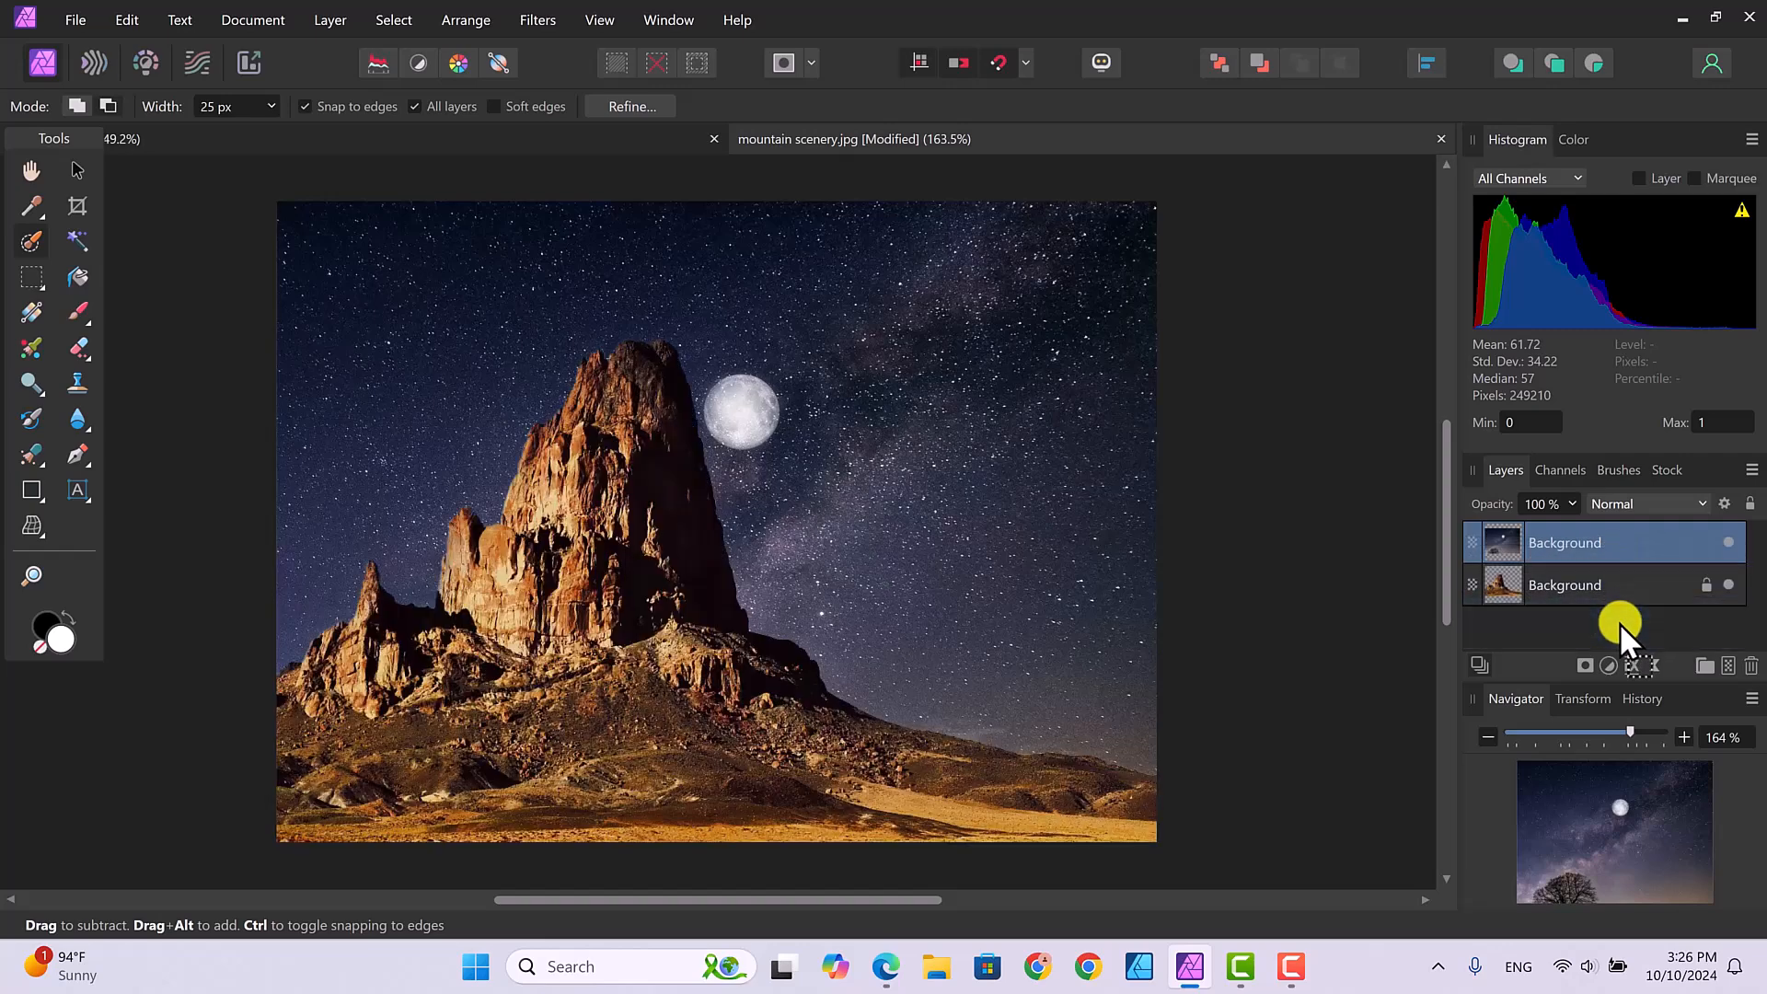
click(71, 165)
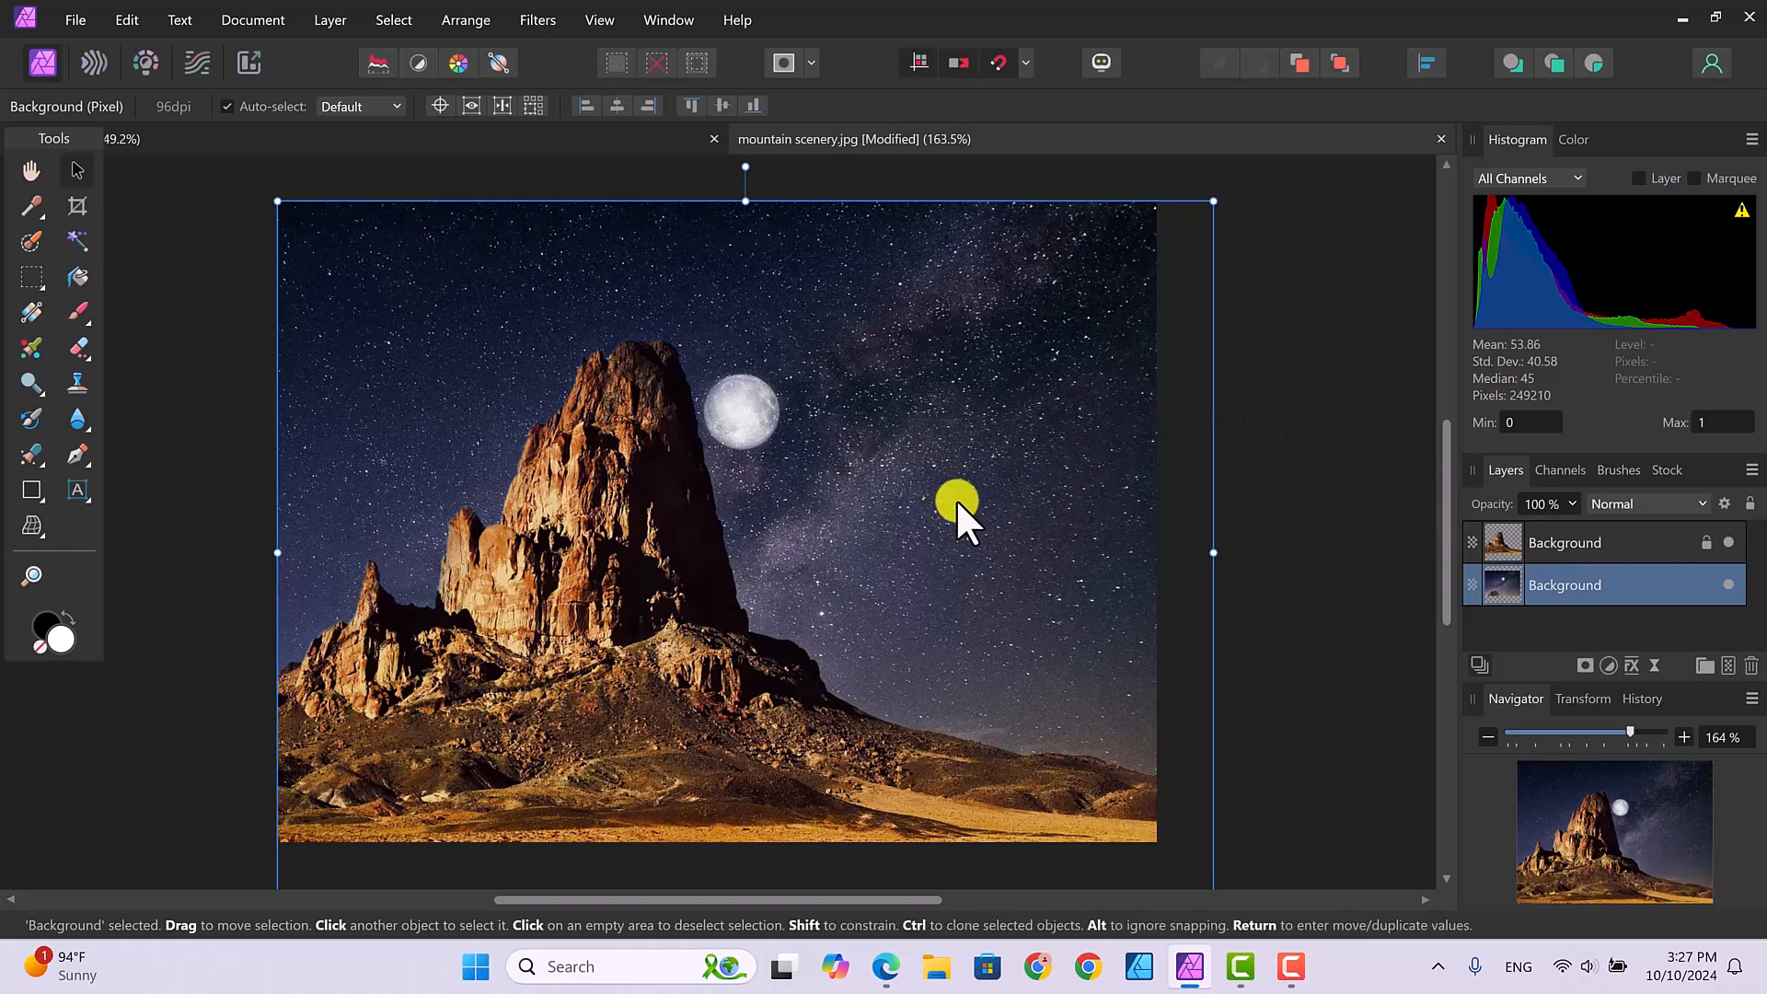
drag(957, 502, 948, 433)
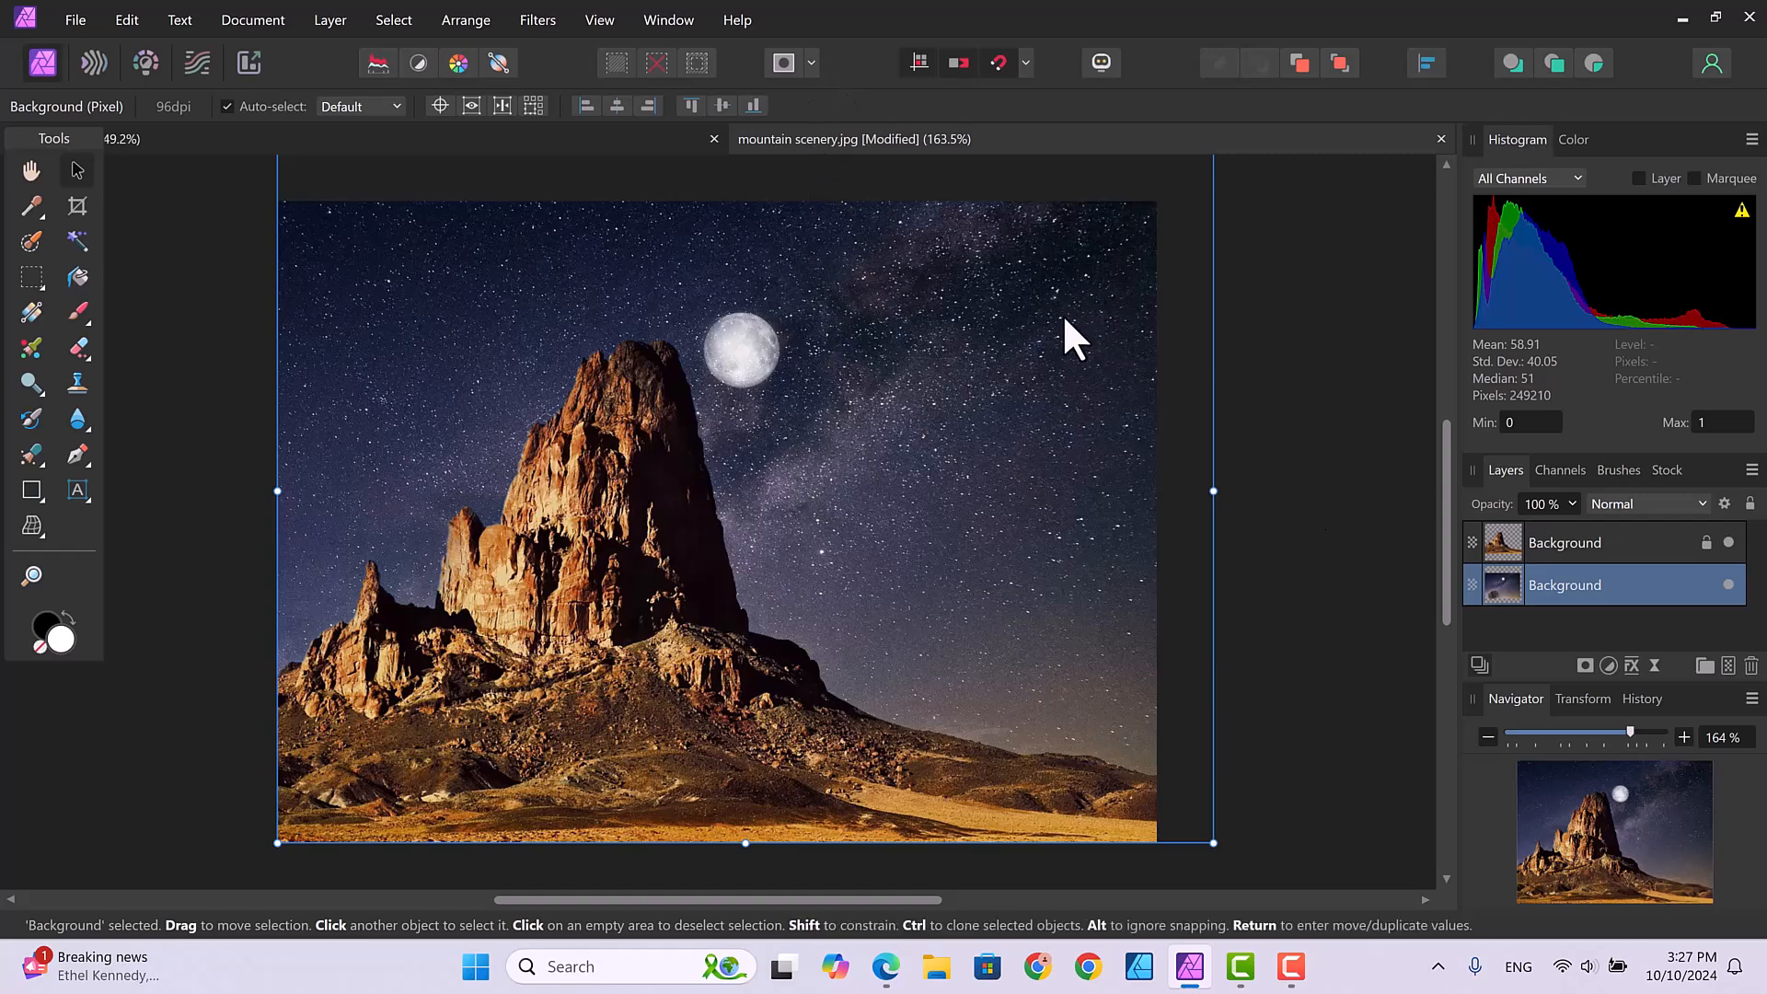
mouse_move(899, 457)
mouse_down()
mouse_move(1054, 419)
mouse_move(899, 460)
mouse_move(889, 448)
mouse_up()
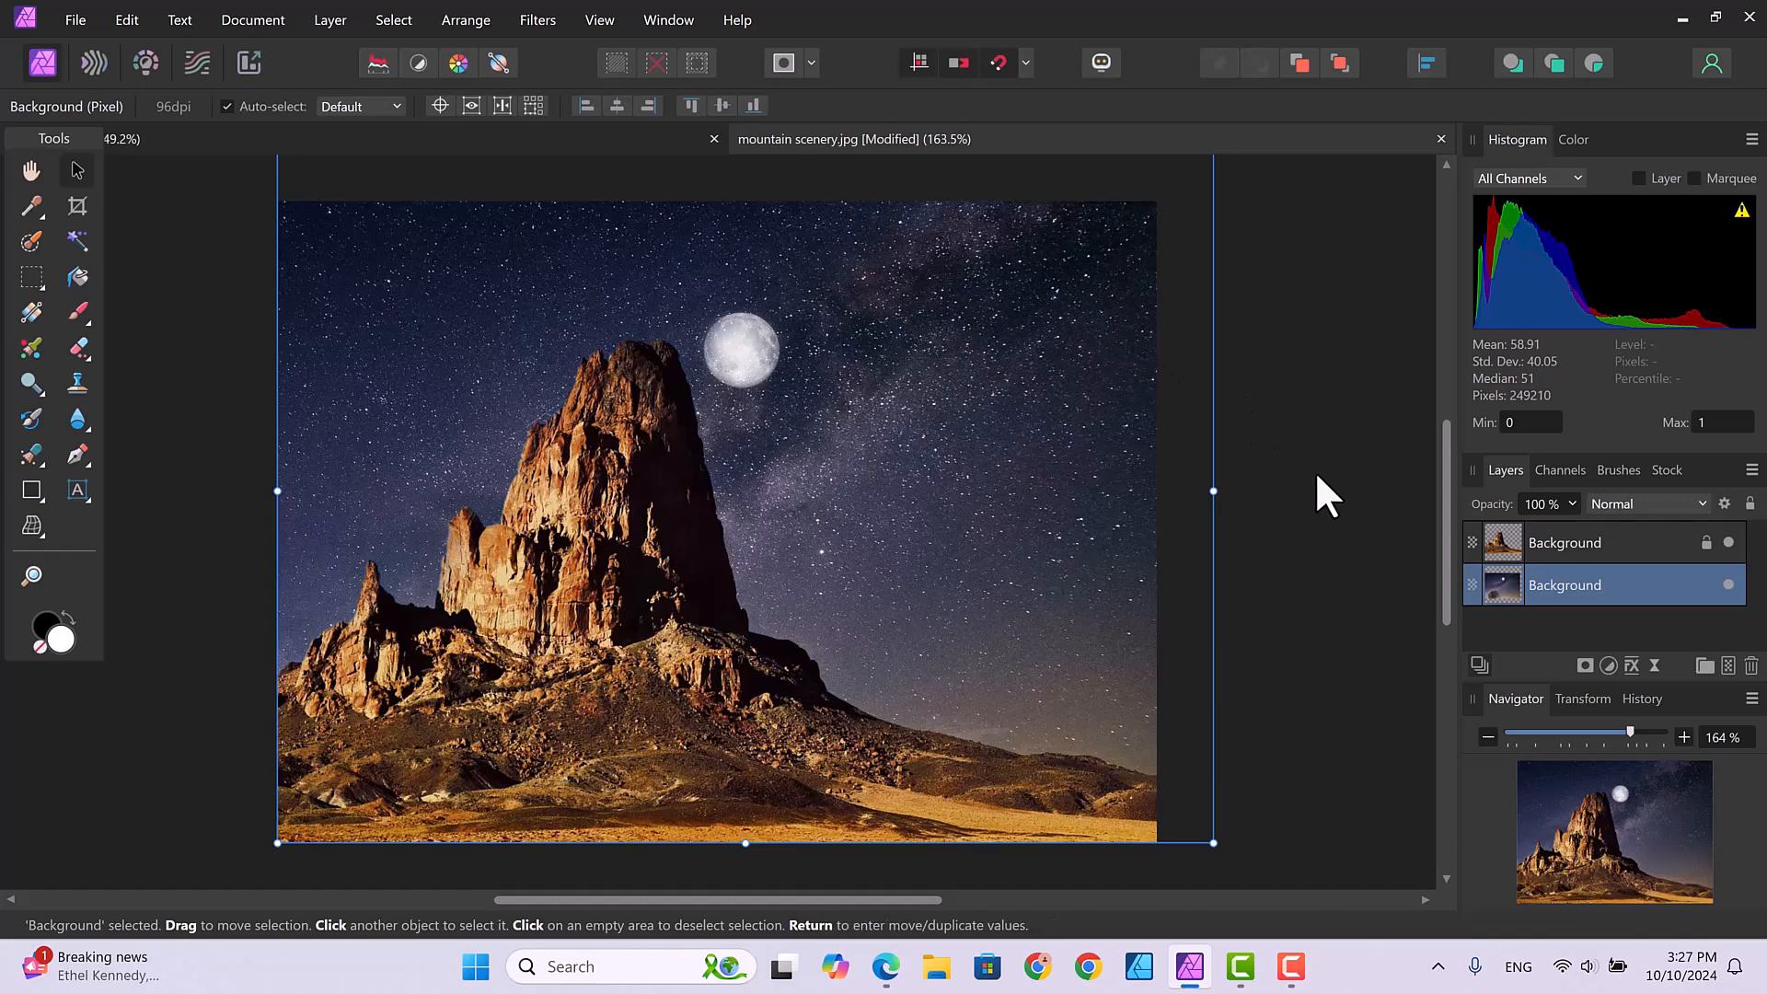